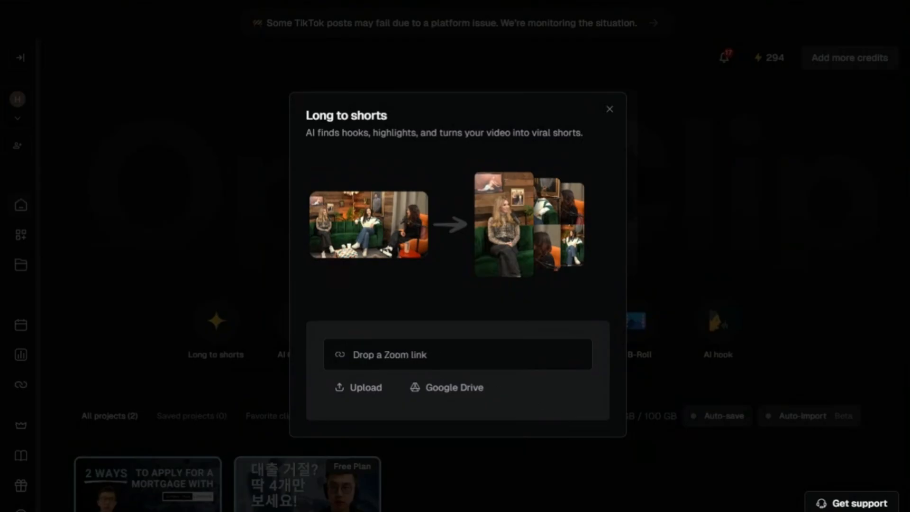
Step: Preview the Giving Tree Lending mortgage video in YouTube Studio, and submit its copied link as the Long to shorts source in OpusClip
{"action": "mouse_move", "coordinate": [488, 355]}
{"action": "mouse_move", "coordinate": [433, 361]}
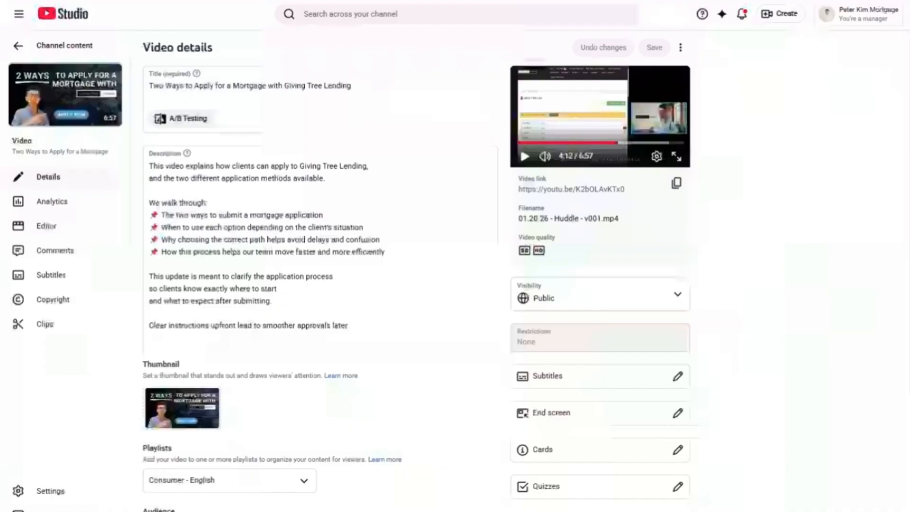
{"action": "left_click", "coordinate": [678, 160]}
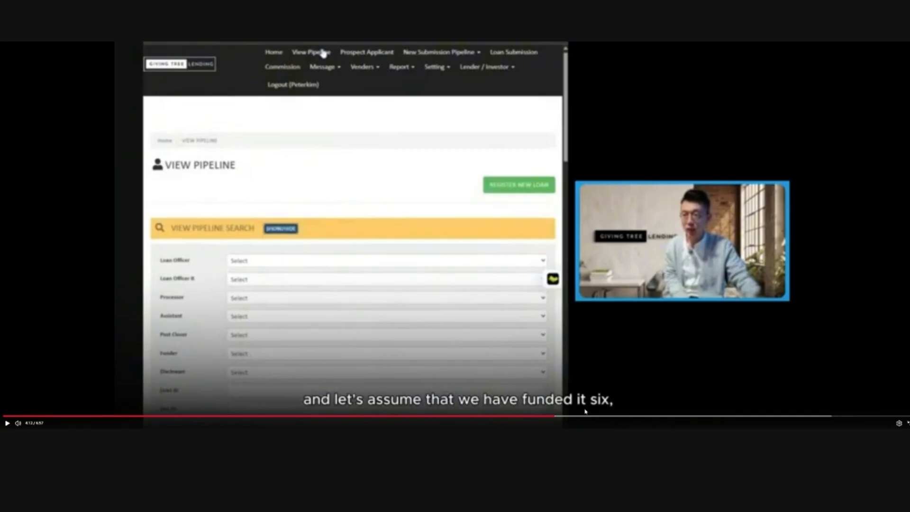
{"action": "key", "text": "Escape"}
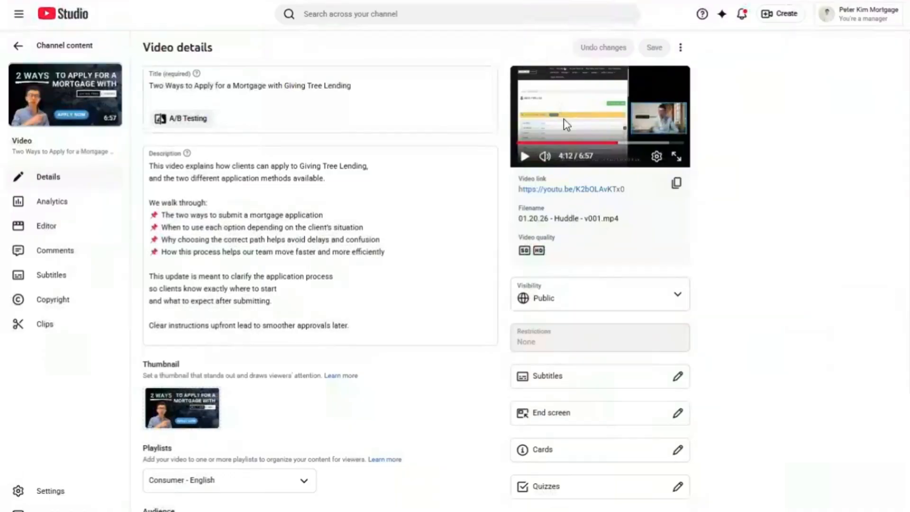
{"action": "left_click", "coordinate": [677, 185]}
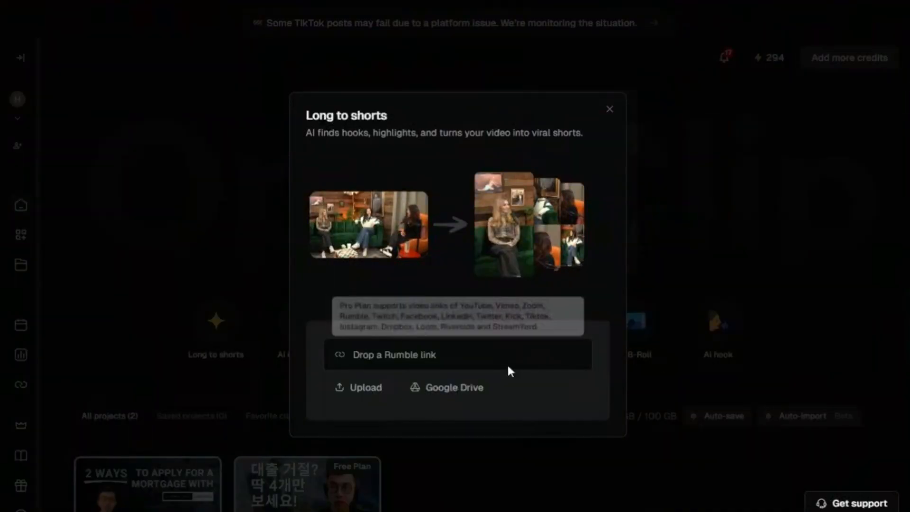
{"action": "type", "text": "https://youtu.be/K2bOLAvKTx0"}
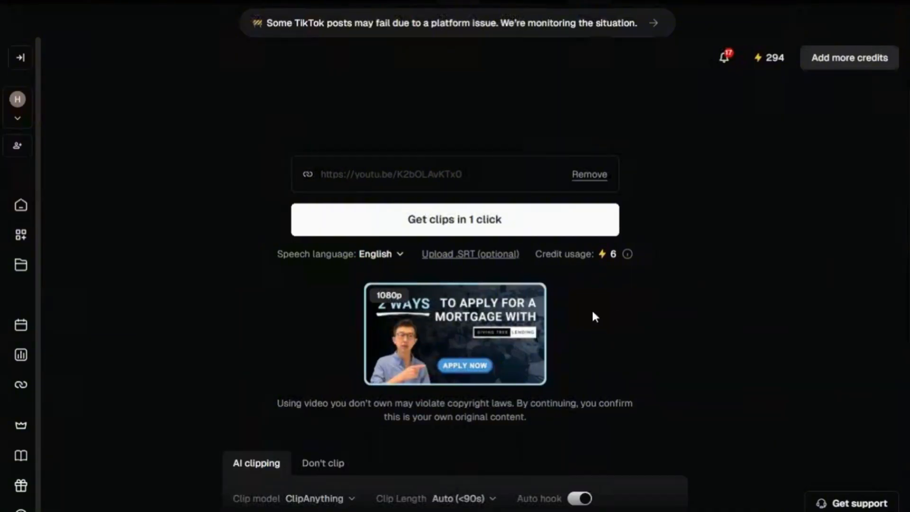
Step: Set the clip model to ClipBasic in the AI clipping settings
{"action": "scroll", "coordinate": [613, 321], "scroll_direction": "down", "scroll_amount": 2}
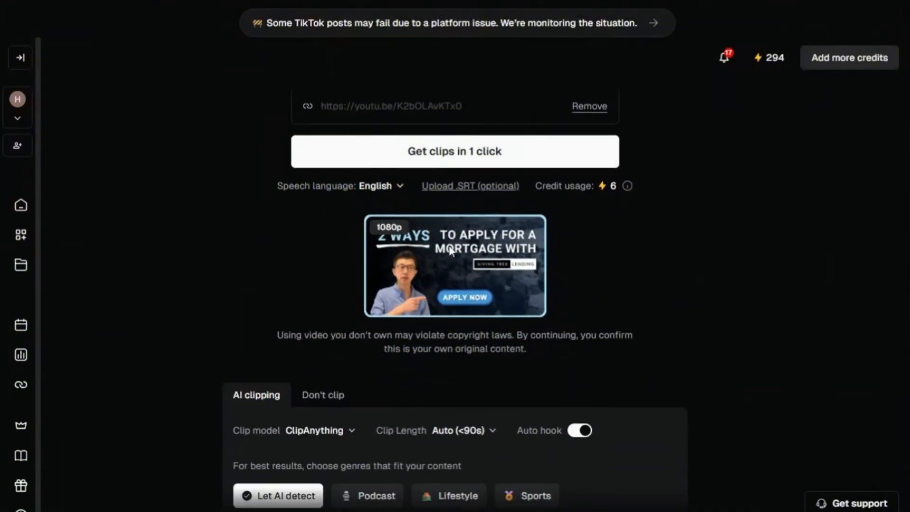
{"action": "scroll", "coordinate": [623, 229], "scroll_direction": "down", "scroll_amount": 5}
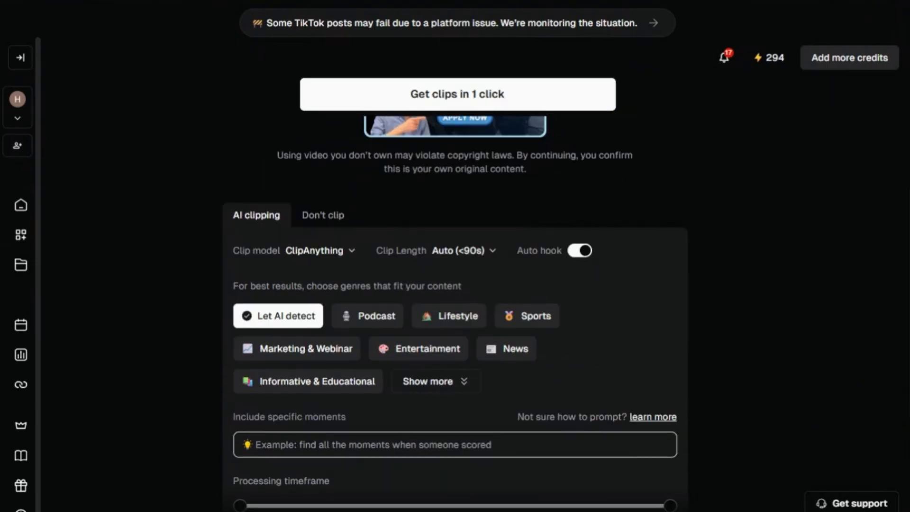
{"action": "left_click", "coordinate": [346, 257]}
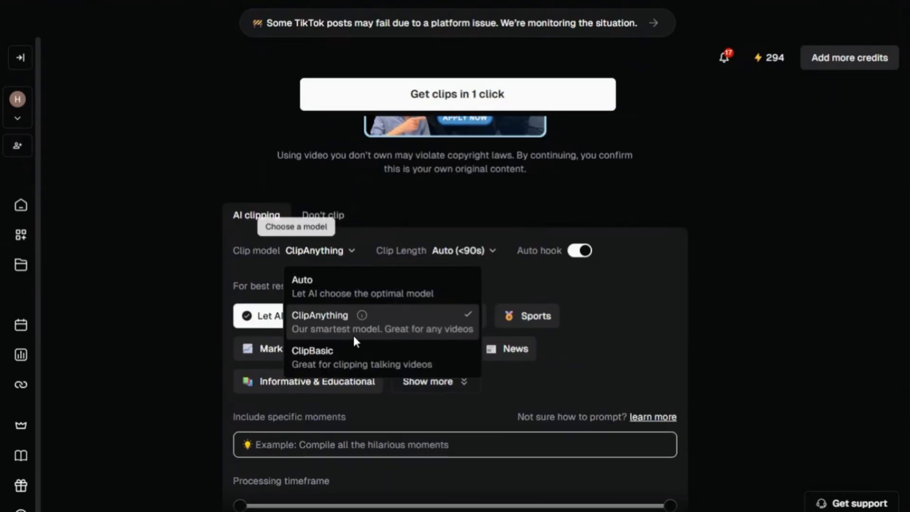
{"action": "left_click", "coordinate": [211, 256]}
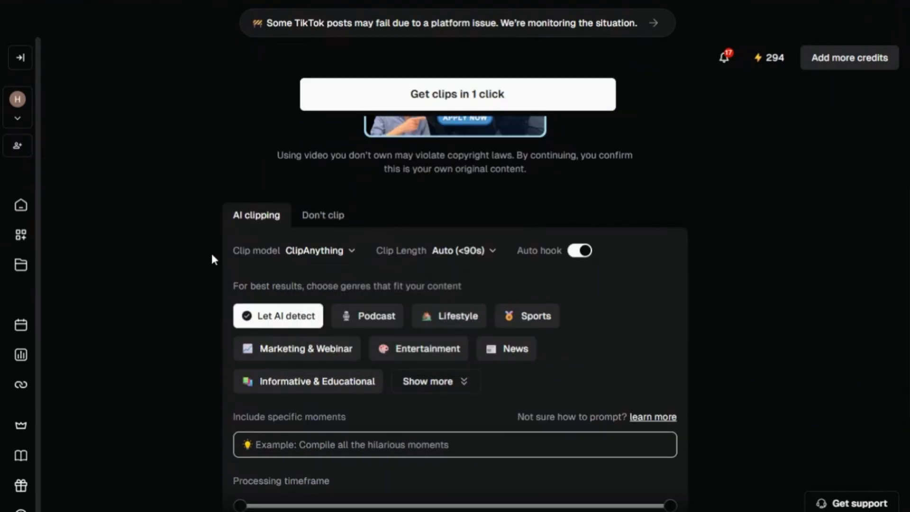
{"action": "left_click", "coordinate": [332, 259]}
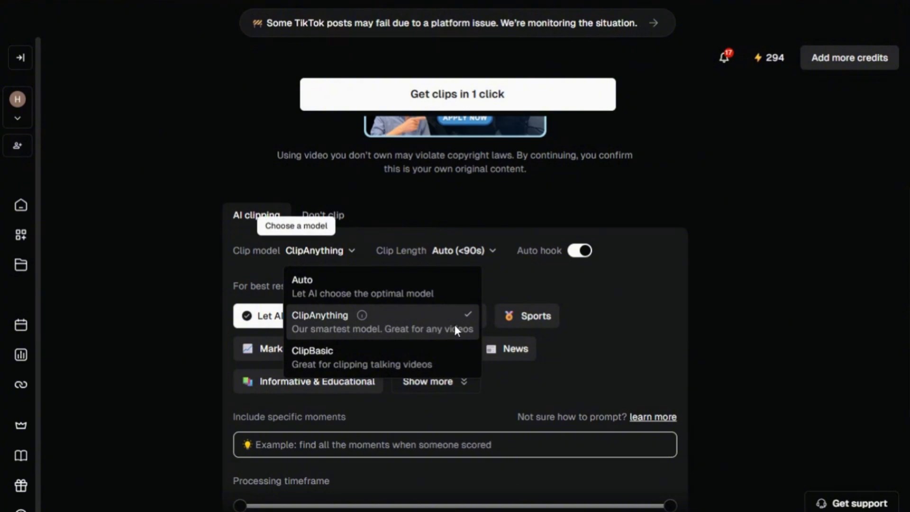
{"action": "left_click", "coordinate": [427, 362]}
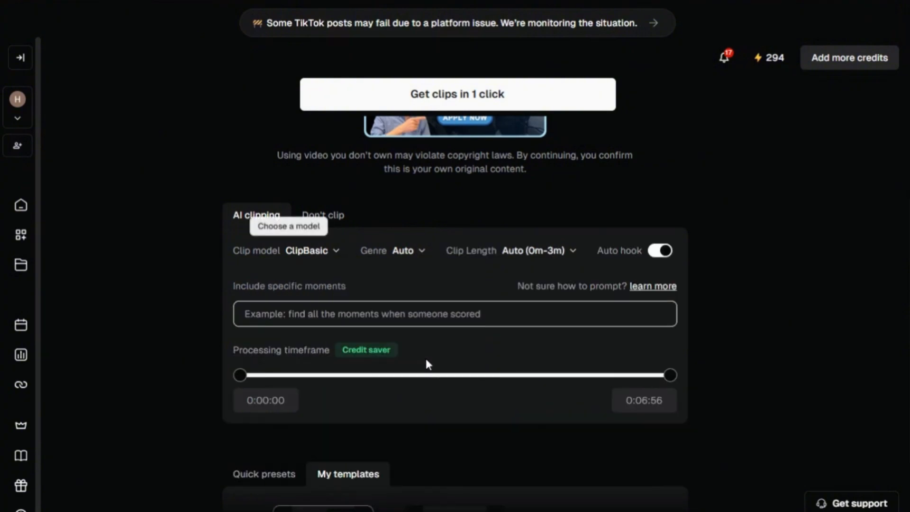
Step: Limit the length of the generated clips to 30s~59s
{"action": "scroll", "coordinate": [516, 355], "scroll_direction": "down", "scroll_amount": 2}
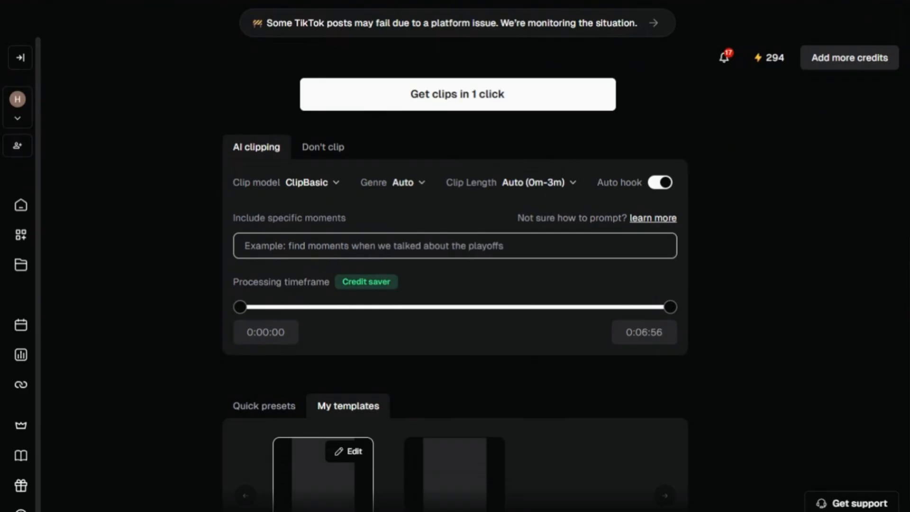
{"action": "left_click", "coordinate": [571, 190]}
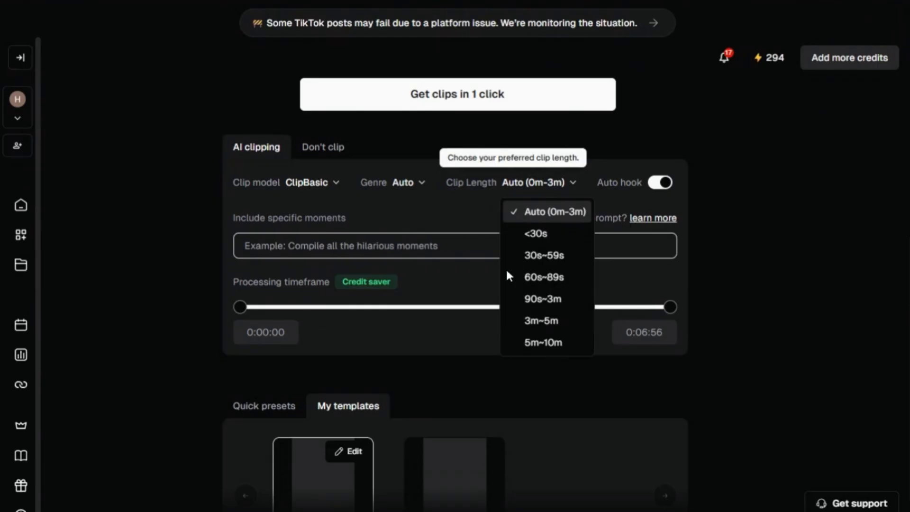
{"action": "left_click", "coordinate": [545, 256]}
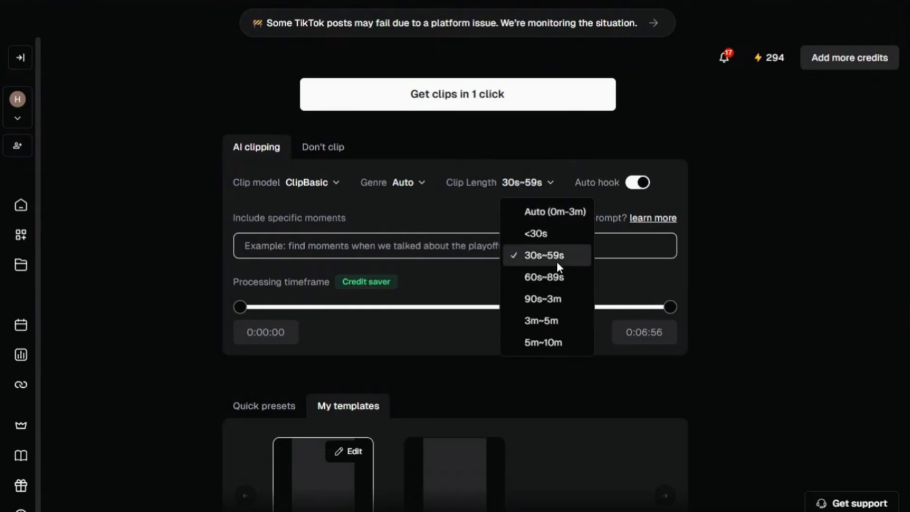
{"action": "left_click", "coordinate": [717, 193]}
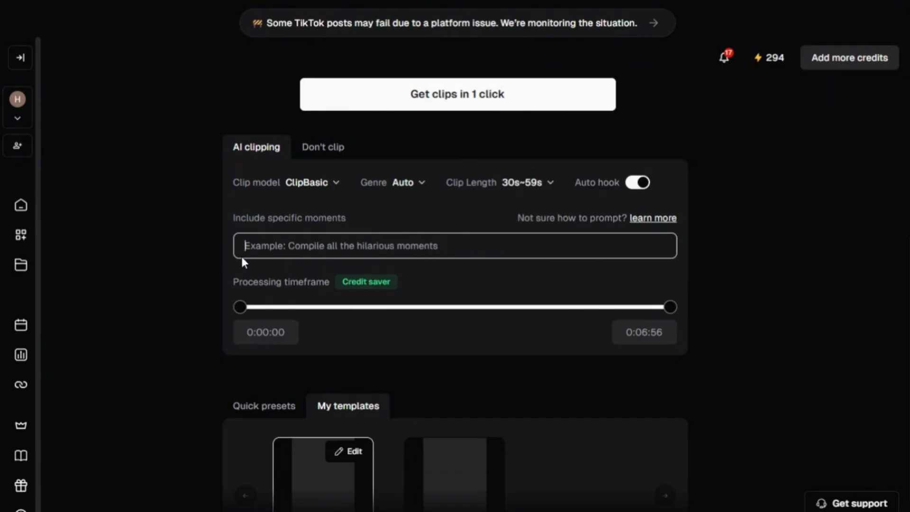
{"action": "left_click", "coordinate": [344, 235]}
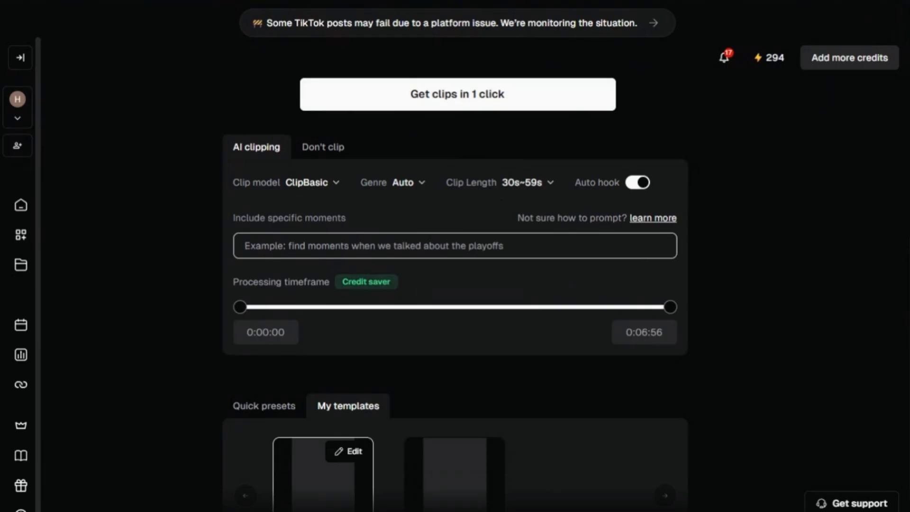
Step: Review the available clip models, the processing timeframe and the saved preset templates
{"action": "left_click", "coordinate": [336, 189]}
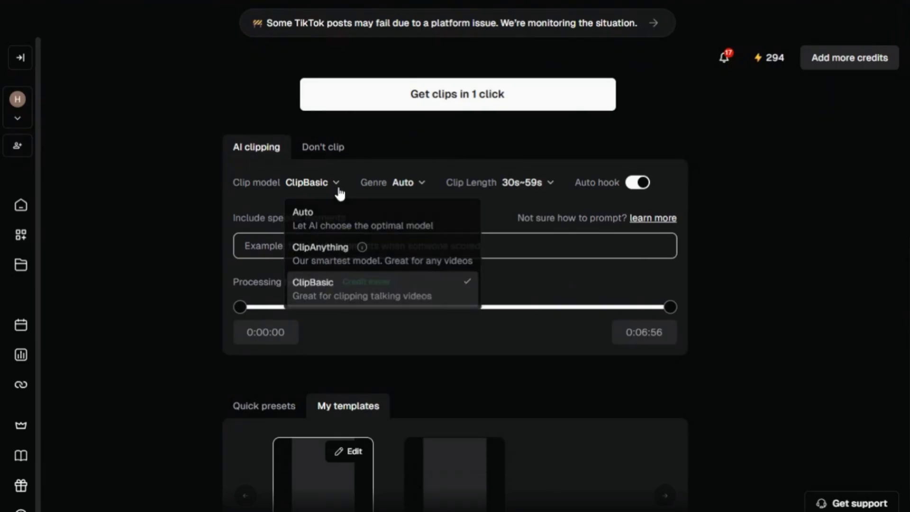
{"action": "left_click", "coordinate": [337, 190]}
{"action": "scroll", "coordinate": [771, 289], "scroll_direction": "down", "scroll_amount": 1}
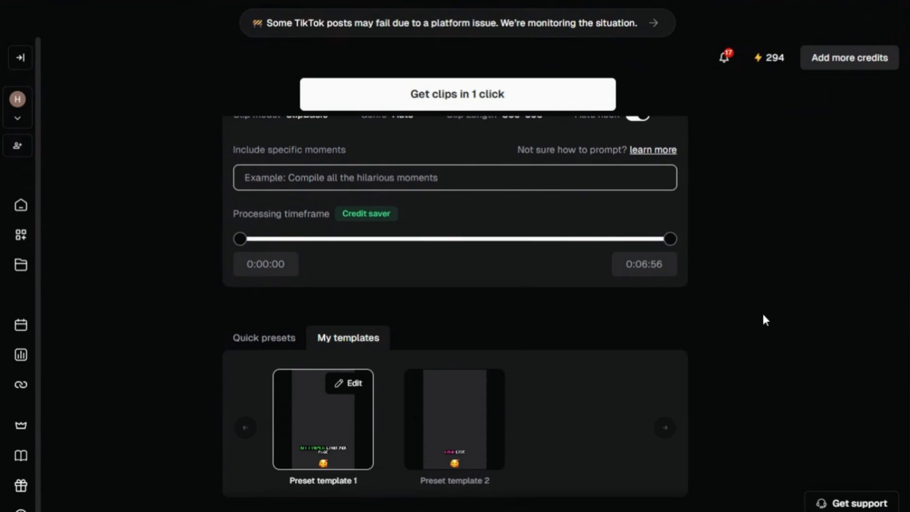
{"action": "scroll", "coordinate": [491, 323], "scroll_direction": "up", "scroll_amount": 2}
{"action": "scroll", "coordinate": [491, 400], "scroll_direction": "down", "scroll_amount": 1}
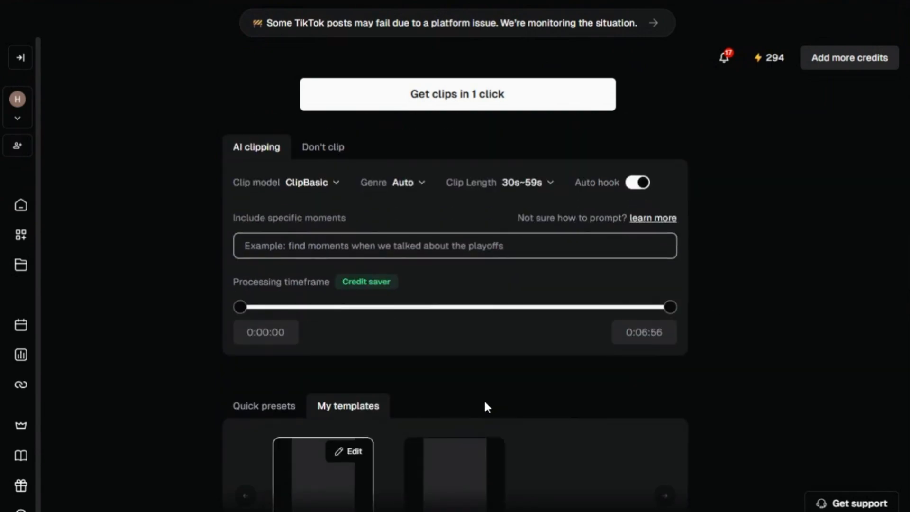
{"action": "scroll", "coordinate": [417, 424], "scroll_direction": "down", "scroll_amount": 2}
{"action": "scroll", "coordinate": [382, 417], "scroll_direction": "up", "scroll_amount": 1}
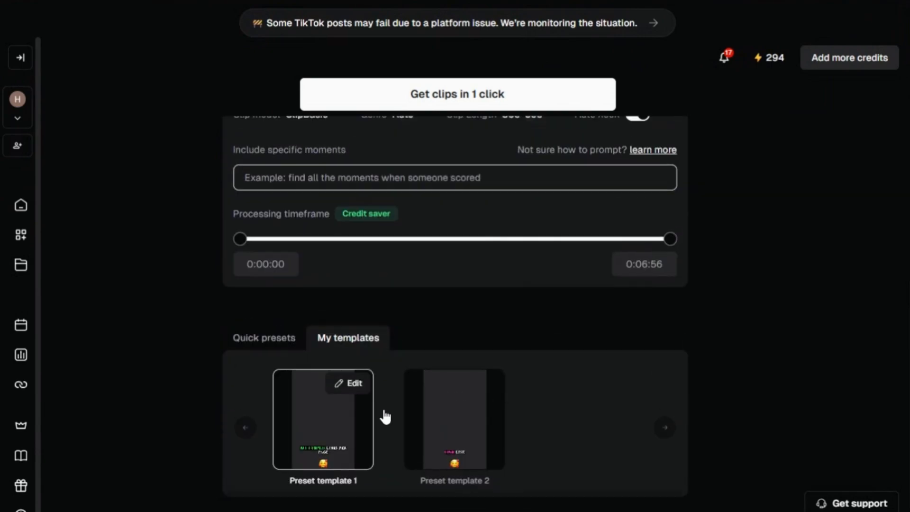
{"action": "scroll", "coordinate": [346, 355], "scroll_direction": "up", "scroll_amount": 2}
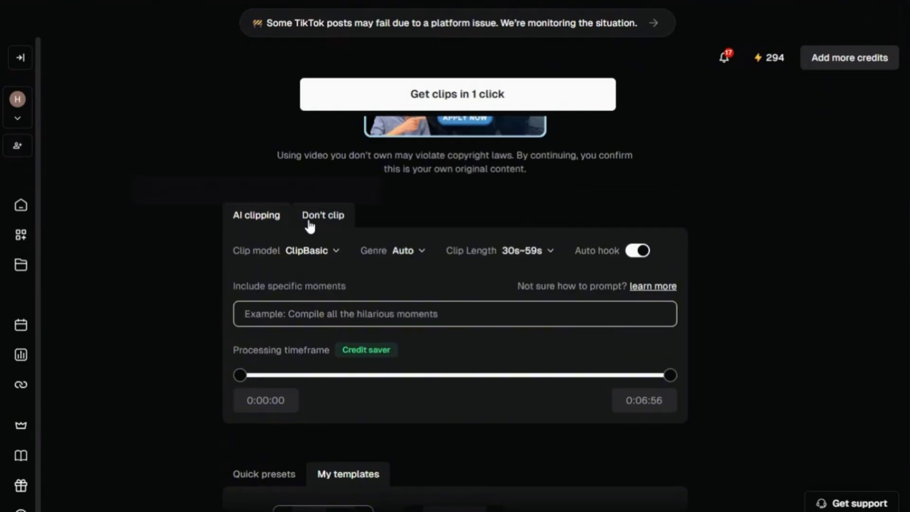
Step: Set the clip model to ClipAnything and expand the full list of content genres
{"action": "left_click", "coordinate": [336, 251]}
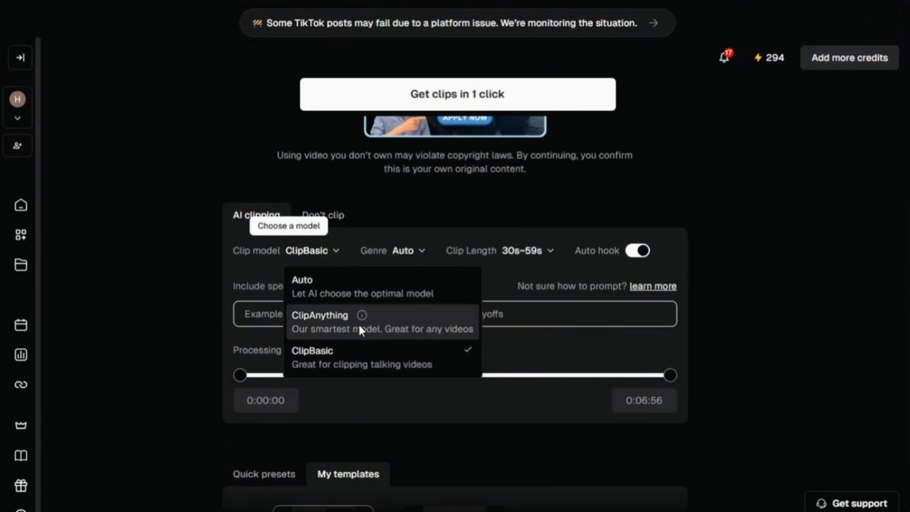
{"action": "left_click", "coordinate": [336, 318]}
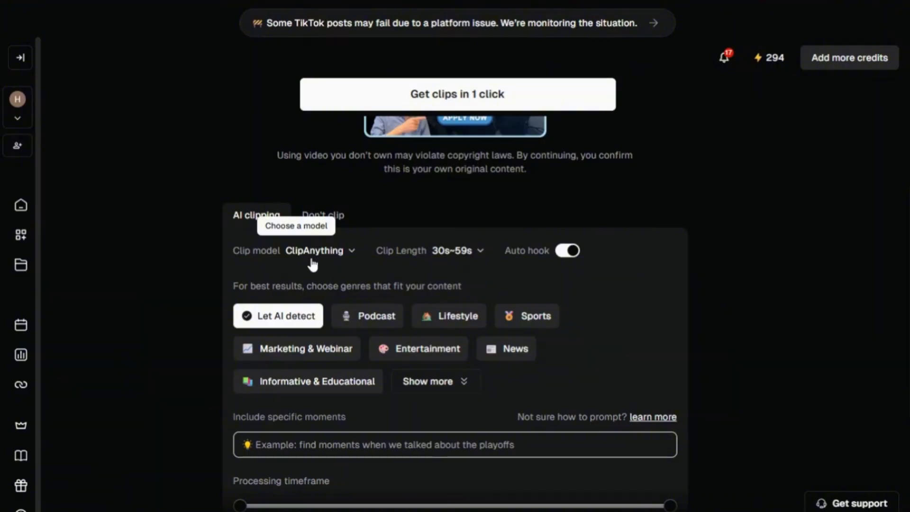
{"action": "left_click", "coordinate": [463, 385]}
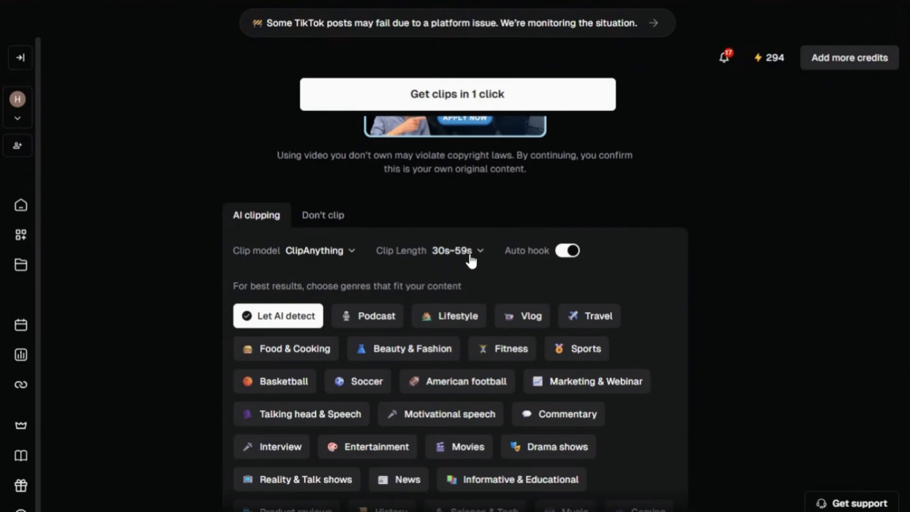
{"action": "scroll", "coordinate": [717, 293], "scroll_direction": "down", "scroll_amount": 2}
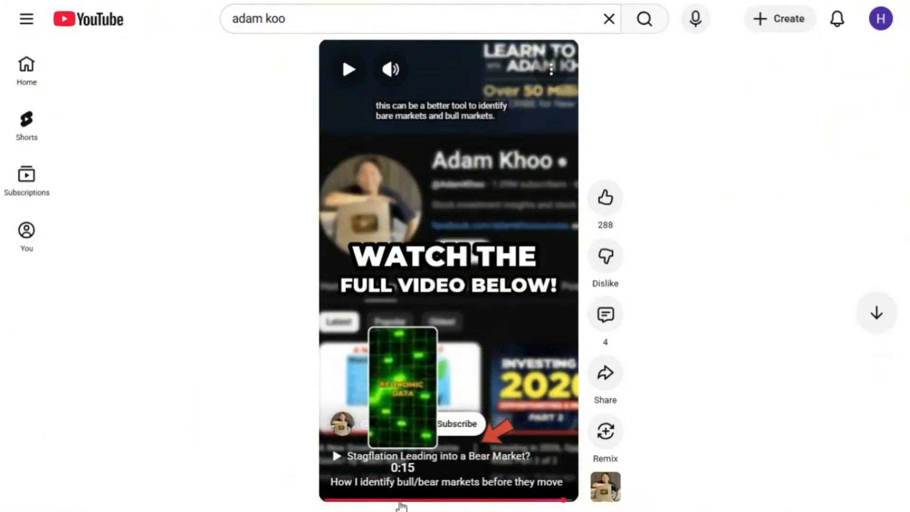
Step: Switch to the Adam Khoo short on YouTube and jump back to earlier moments in it
{"action": "left_click", "coordinate": [401, 499]}
{"action": "left_click", "coordinate": [363, 500]}
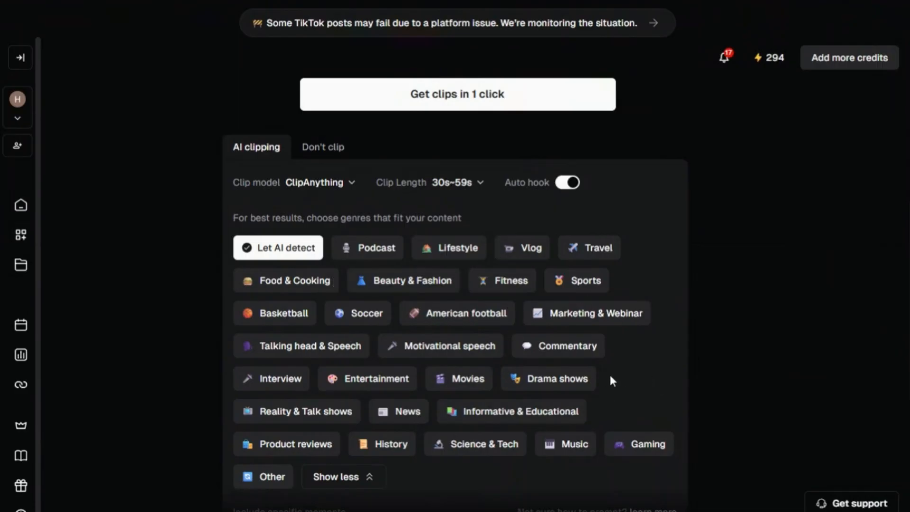
Step: Choose Talking head & Speech and Informative & Educational as the content genres in OpusClip
{"action": "left_click", "coordinate": [337, 352]}
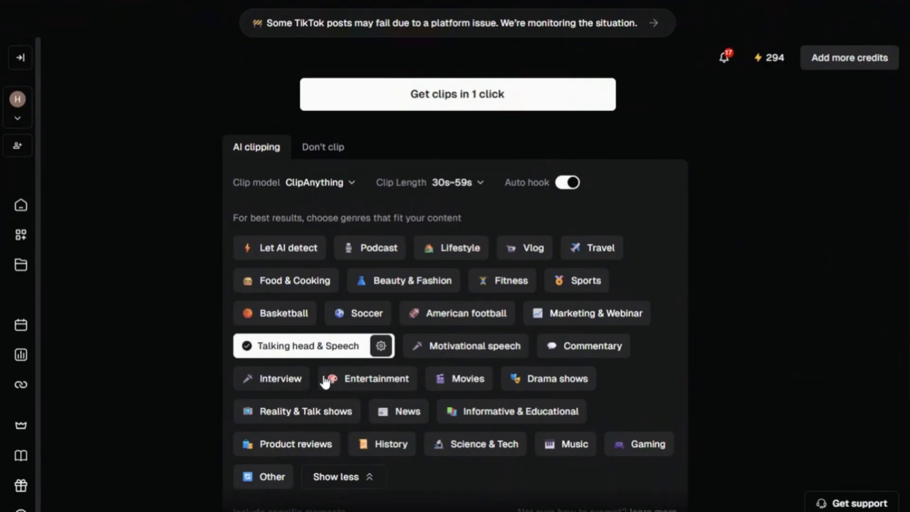
{"action": "left_click", "coordinate": [510, 416]}
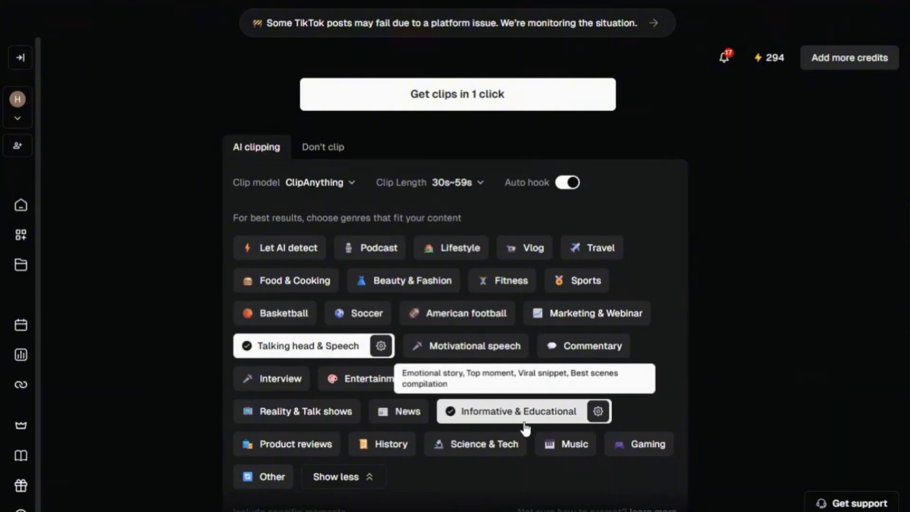
Step: Enter "give me shorts about the most important information" as the prompt for specific moments
{"action": "scroll", "coordinate": [712, 342], "scroll_direction": "down", "scroll_amount": 5}
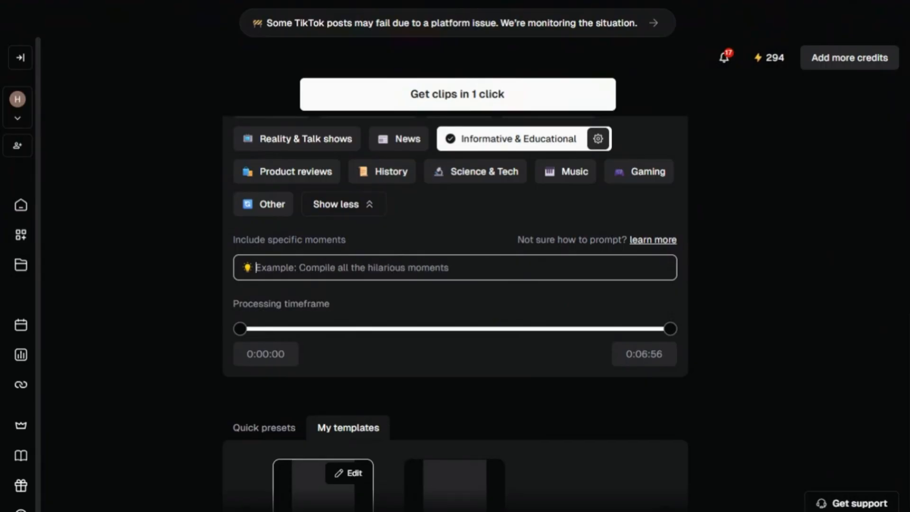
{"action": "type", "text": "give m"}
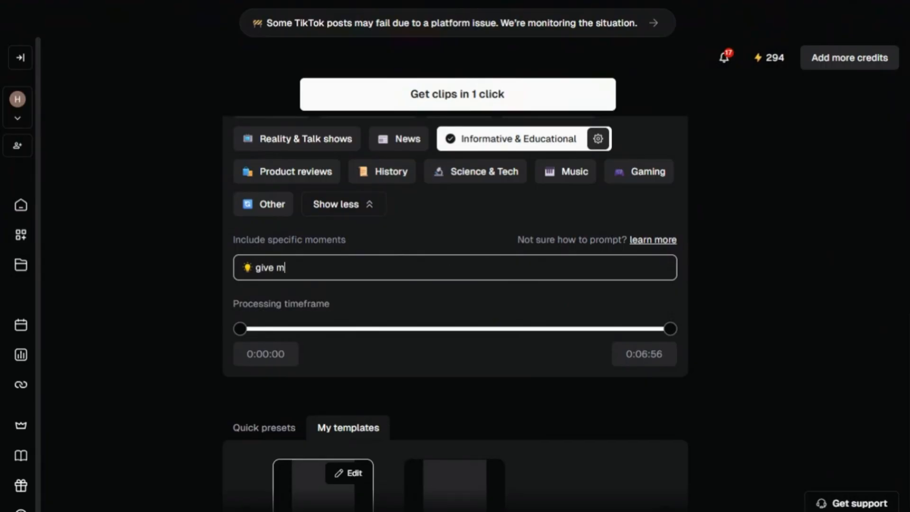
{"action": "type", "text": "e shorts about the most imp"}
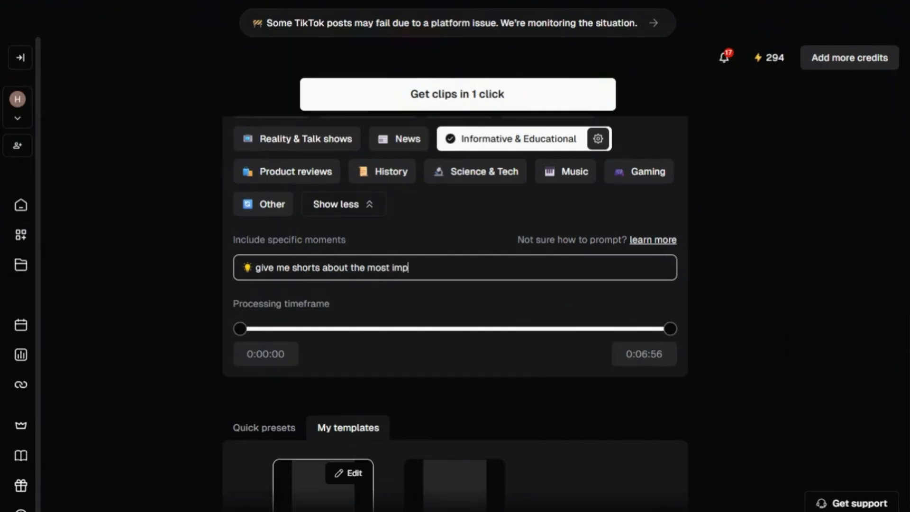
{"action": "type", "text": "ortant information"}
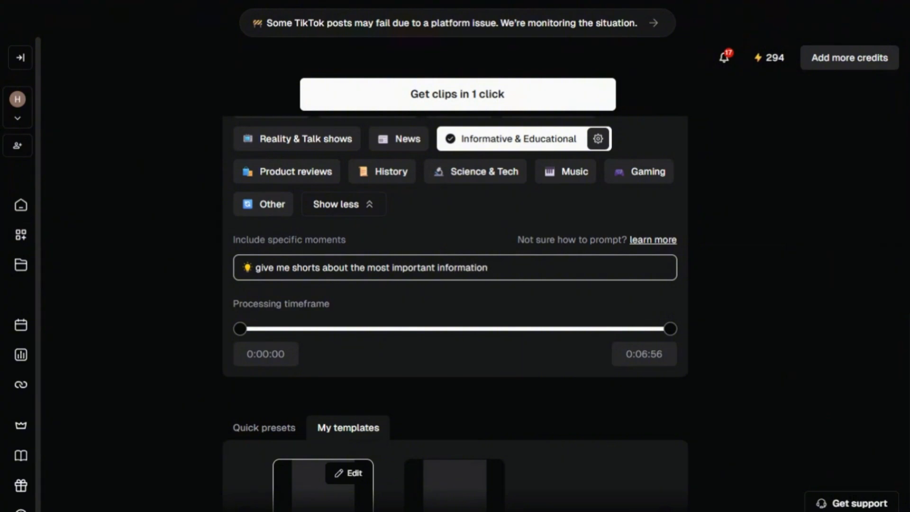
Step: Replace the specific moments prompt with "give me the most viral moments"
{"action": "left_click_drag", "start_coordinate": [489, 267], "coordinate": [243, 265]}
{"action": "type", "text": "give"}
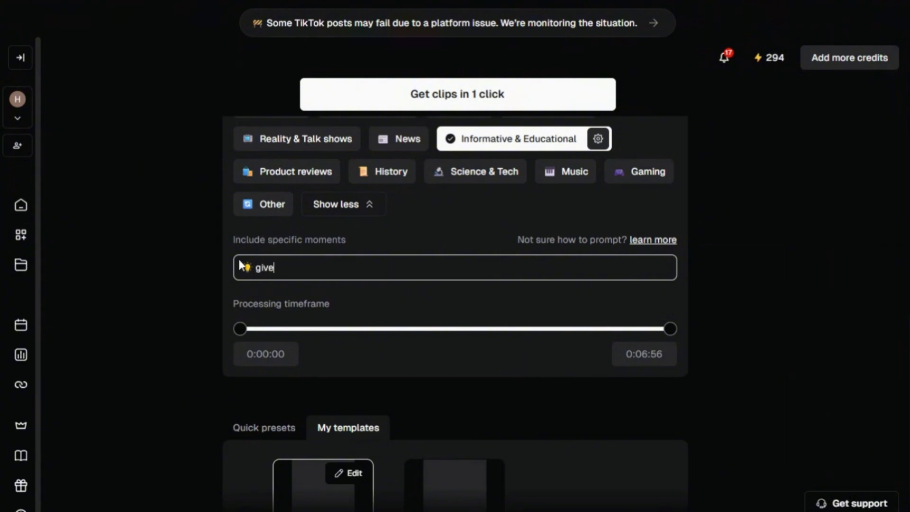
{"action": "type", "text": " me the most viral moments"}
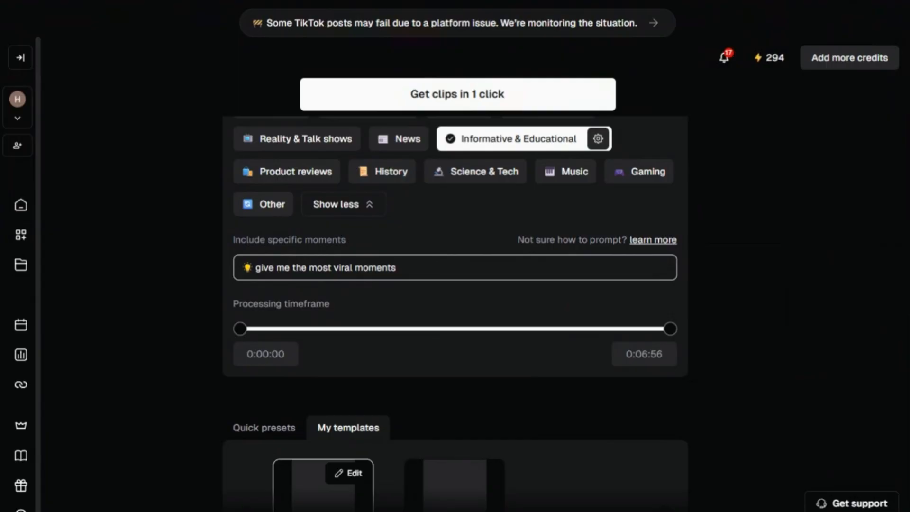
Step: Replace the specific moments prompt with "4 hacks for realtors"
{"action": "left_click_drag", "start_coordinate": [396, 268], "coordinate": [232, 264]}
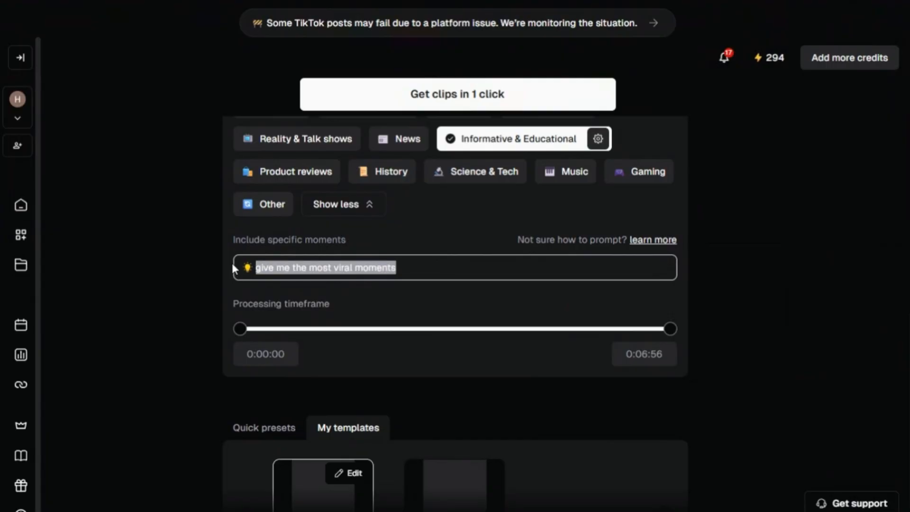
{"action": "type", "text": "4"}
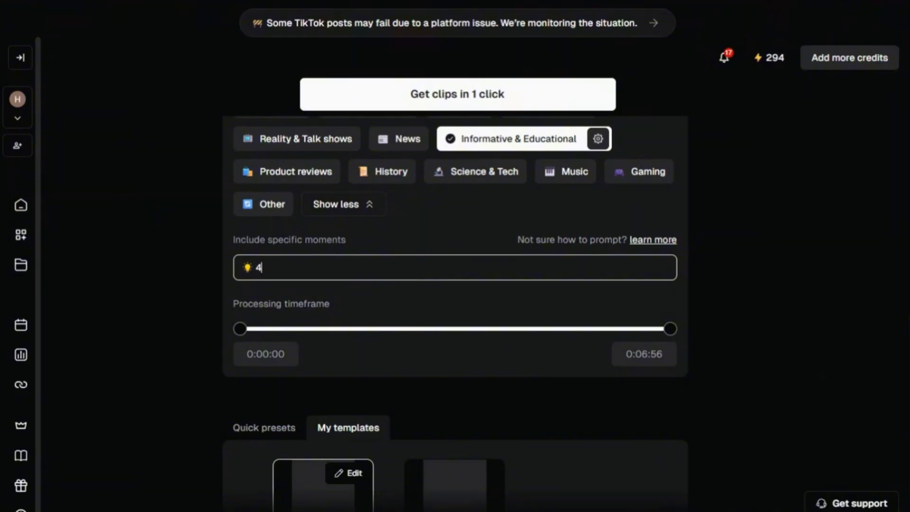
{"action": "type", "text": " hacks for realtors"}
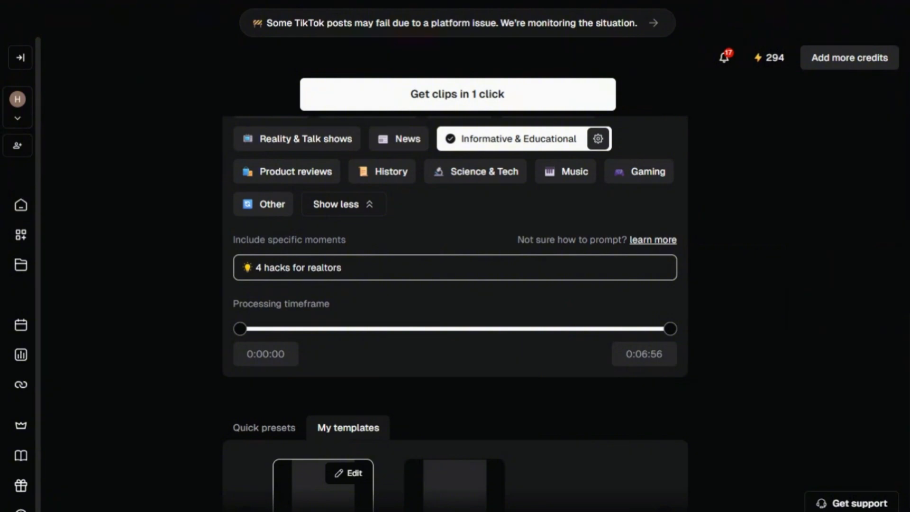
Step: Restore the specific moments prompt to "give me the most viral moments"
{"action": "left_click_drag", "start_coordinate": [342, 269], "coordinate": [65, 270]}
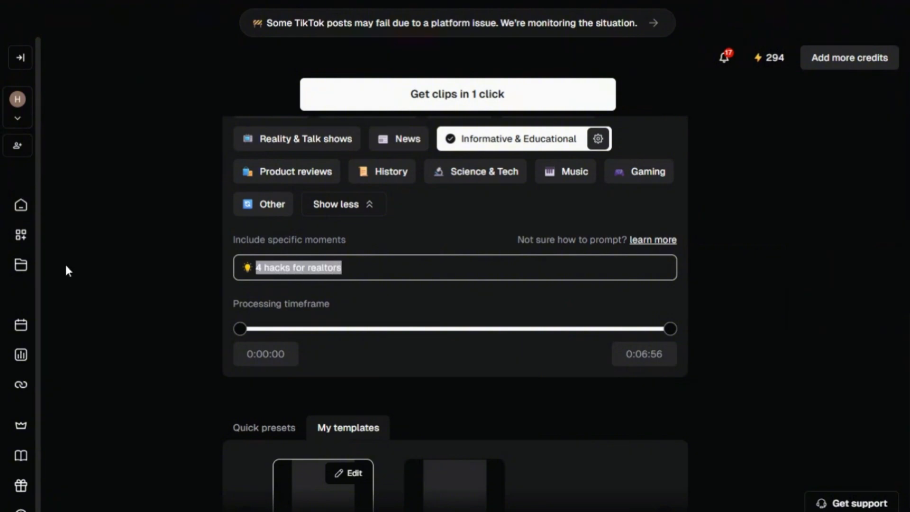
{"action": "type", "text": "give m"}
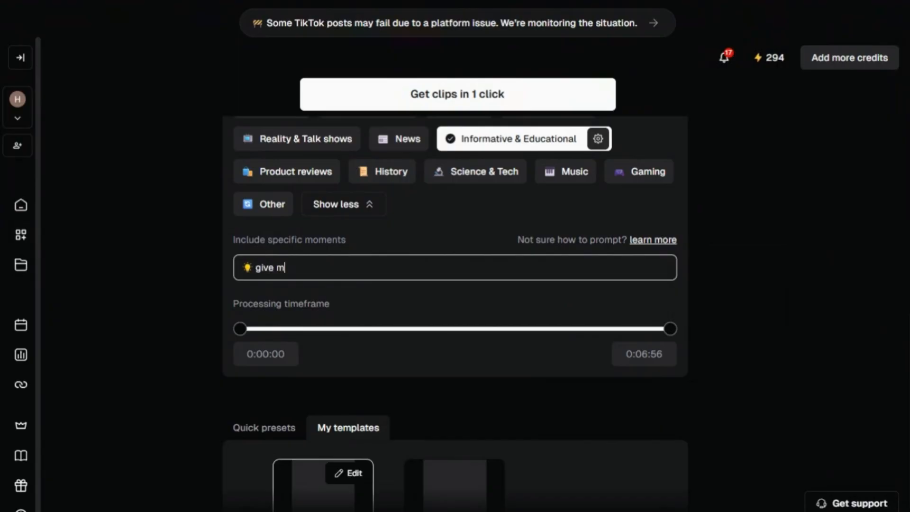
{"action": "type", "text": "e the most viral moments"}
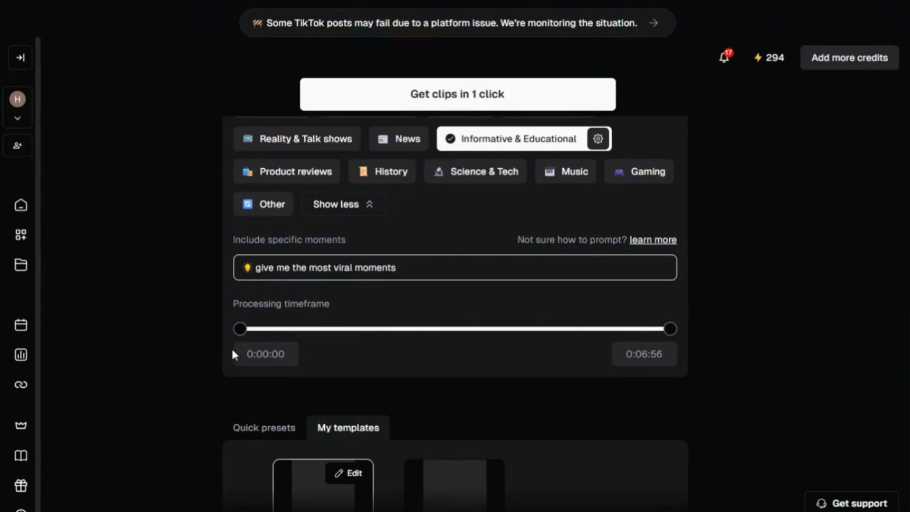
Step: Compare the caption quick presets with the saved templates, ending on the quick presets with the Karaoke caption style and 9:16 aspect ratio
{"action": "scroll", "coordinate": [656, 381], "scroll_direction": "down", "scroll_amount": 3}
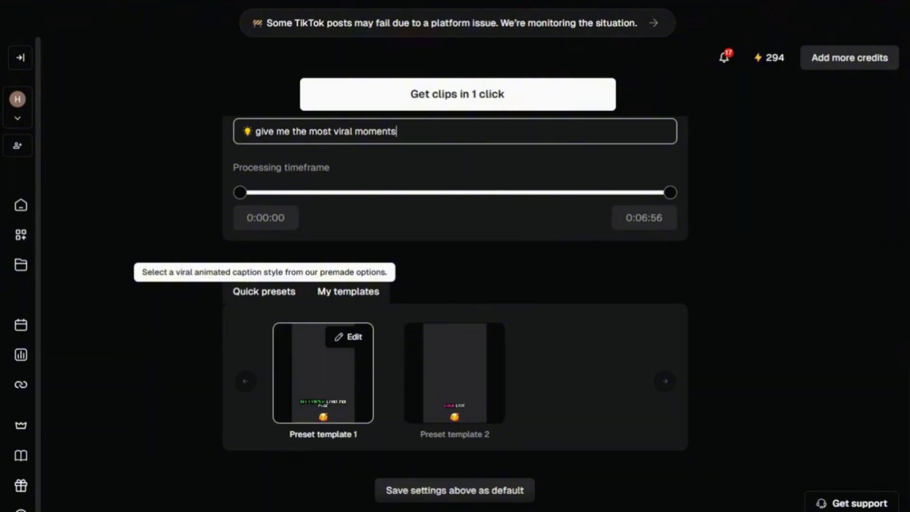
{"action": "left_click", "coordinate": [264, 291]}
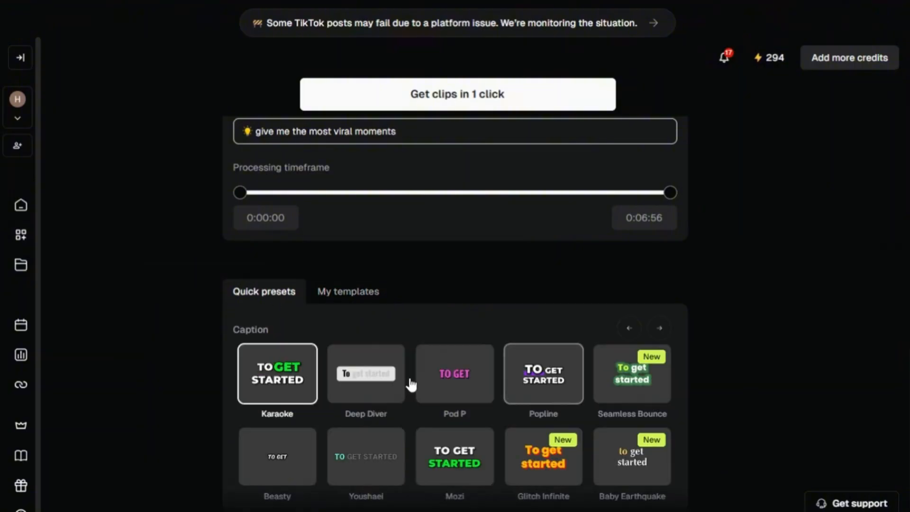
{"action": "scroll", "coordinate": [565, 474], "scroll_direction": "down", "scroll_amount": 2}
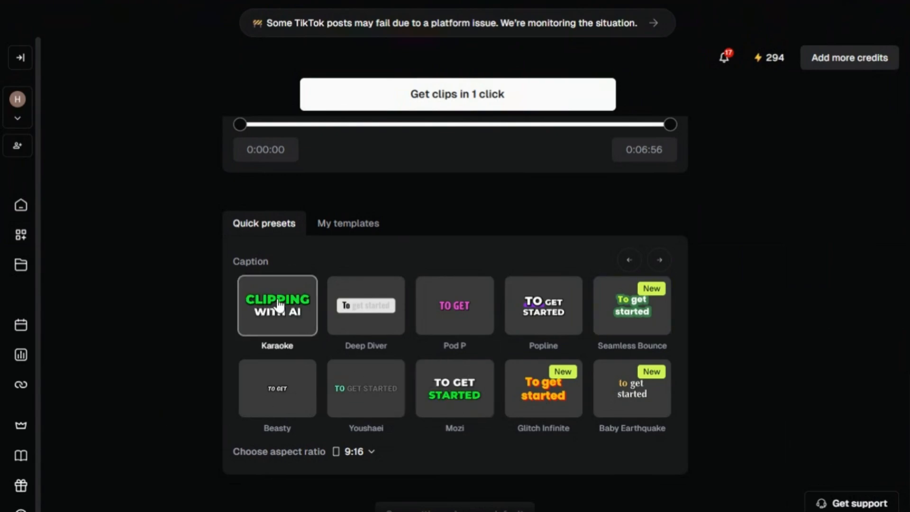
{"action": "left_click", "coordinate": [350, 223]}
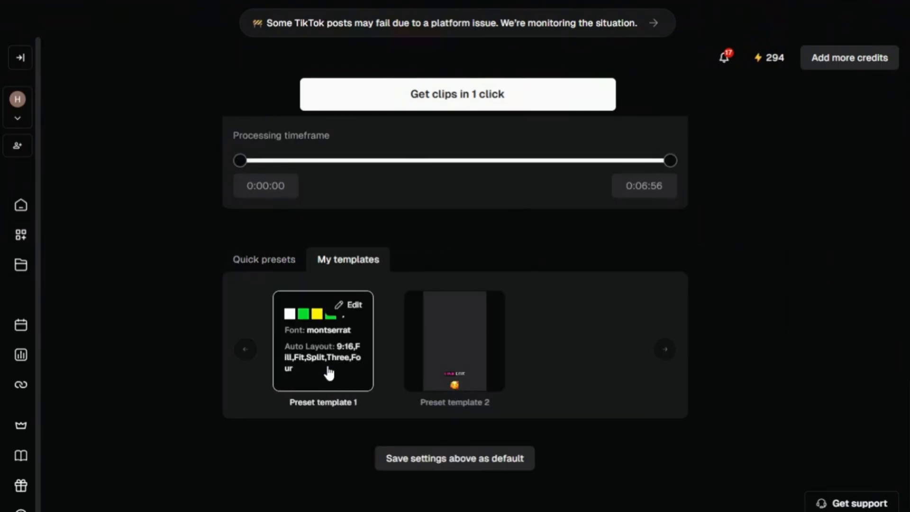
{"action": "left_click", "coordinate": [261, 268]}
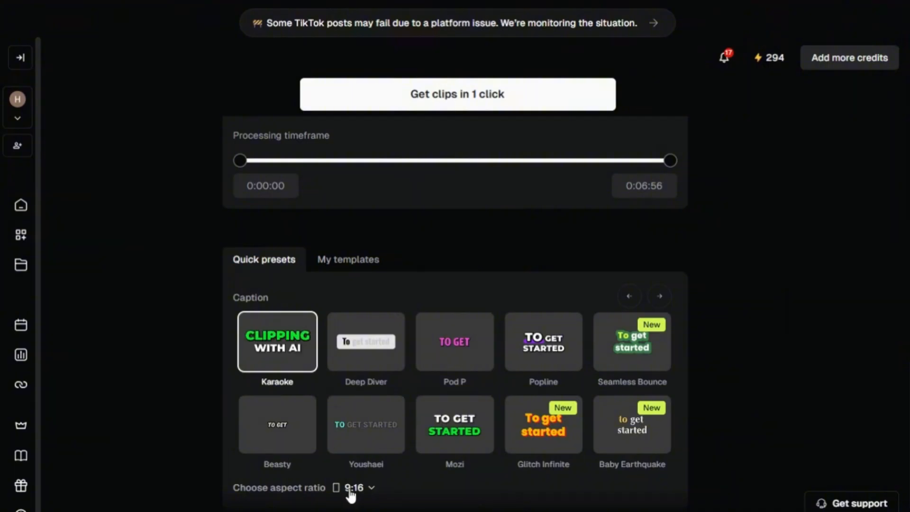
{"action": "scroll", "coordinate": [730, 388], "scroll_direction": "down", "scroll_amount": 2}
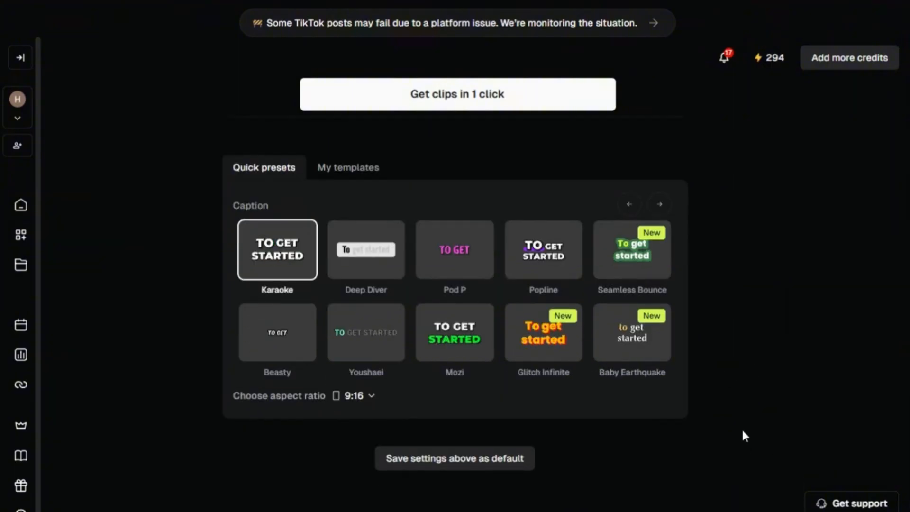
Step: Review all the clip settings, from the source video and genres to the specific moments prompt and caption presets
{"action": "scroll", "coordinate": [744, 426], "scroll_direction": "up", "scroll_amount": 12}
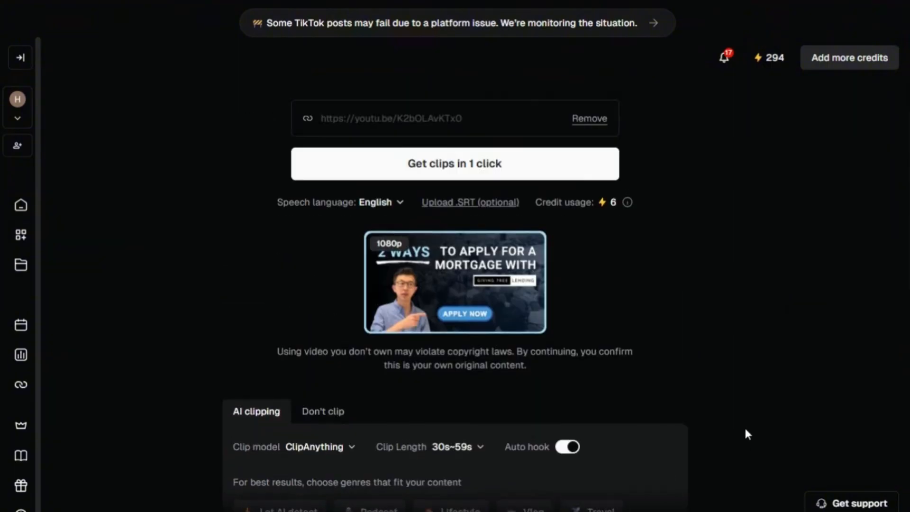
{"action": "scroll", "coordinate": [744, 432], "scroll_direction": "down", "scroll_amount": 8}
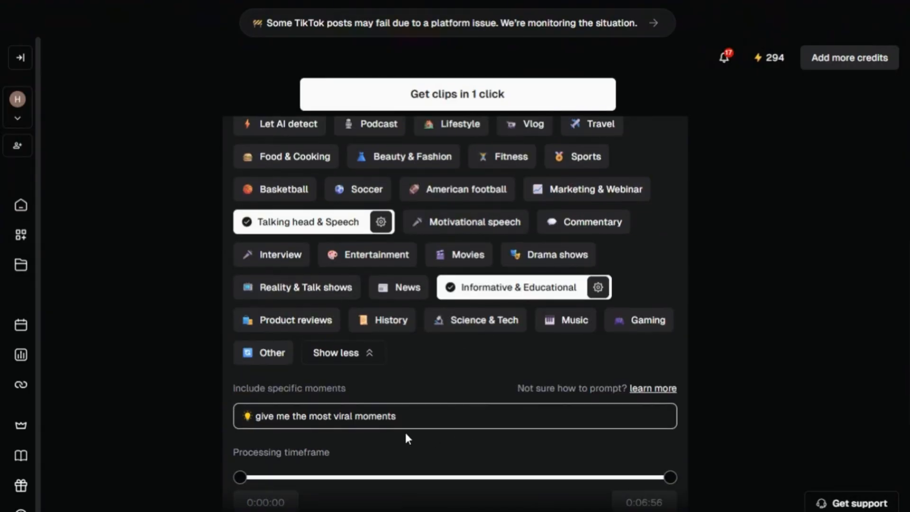
{"action": "scroll", "coordinate": [752, 416], "scroll_direction": "down", "scroll_amount": 8}
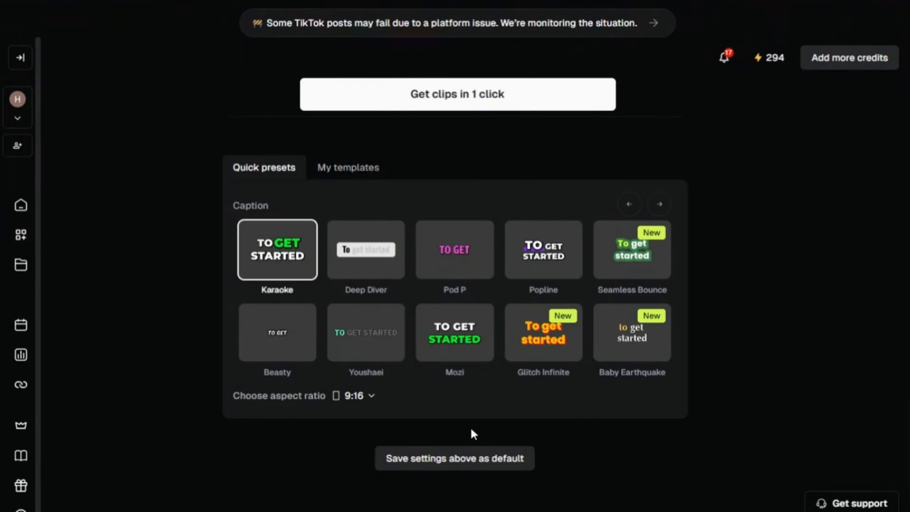
{"action": "scroll", "coordinate": [755, 411], "scroll_direction": "up", "scroll_amount": 10}
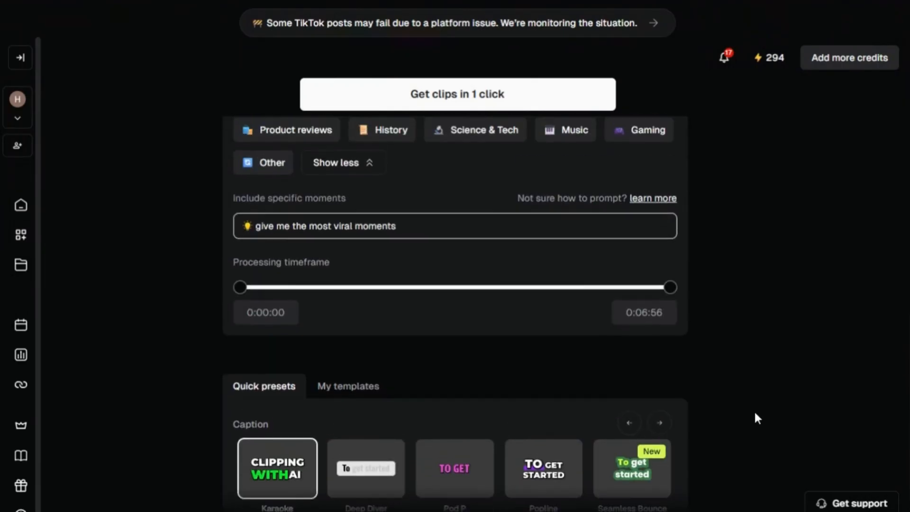
{"action": "scroll", "coordinate": [754, 414], "scroll_direction": "up", "scroll_amount": 5}
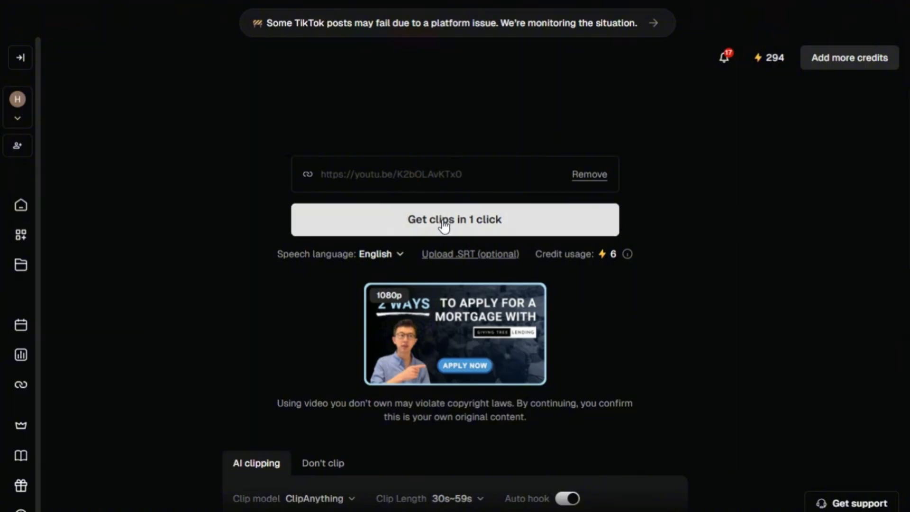
Step: Return to the home dashboard and open the existing ClipAnything project about two ways to apply for a mortgage
{"action": "left_click", "coordinate": [28, 206]}
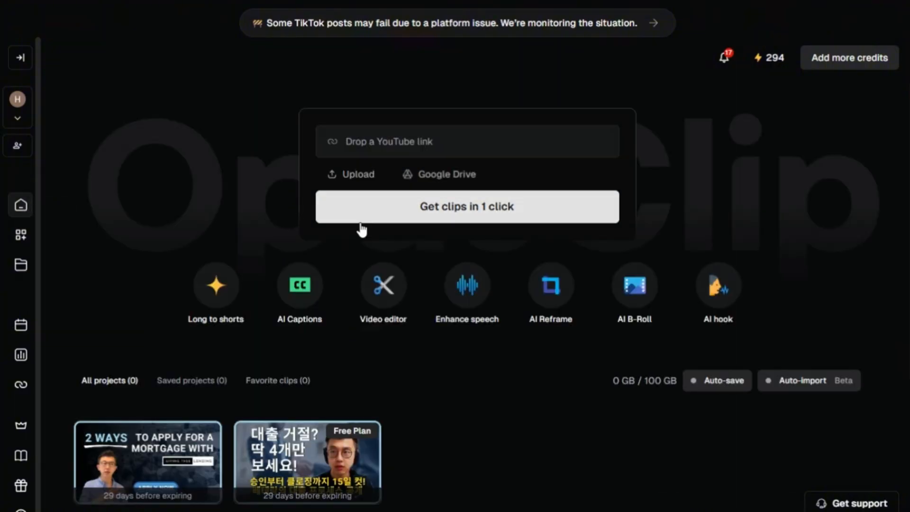
{"action": "scroll", "coordinate": [137, 351], "scroll_direction": "down", "scroll_amount": 3}
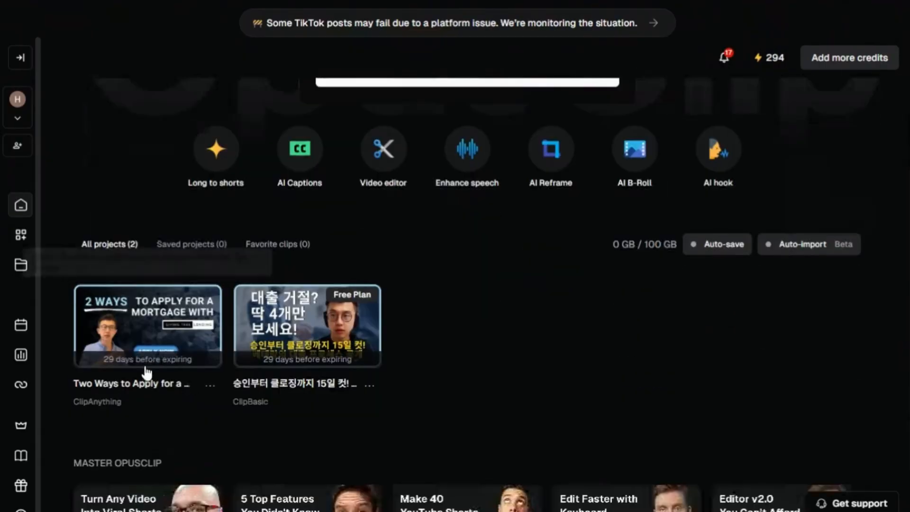
{"action": "left_click", "coordinate": [166, 335]}
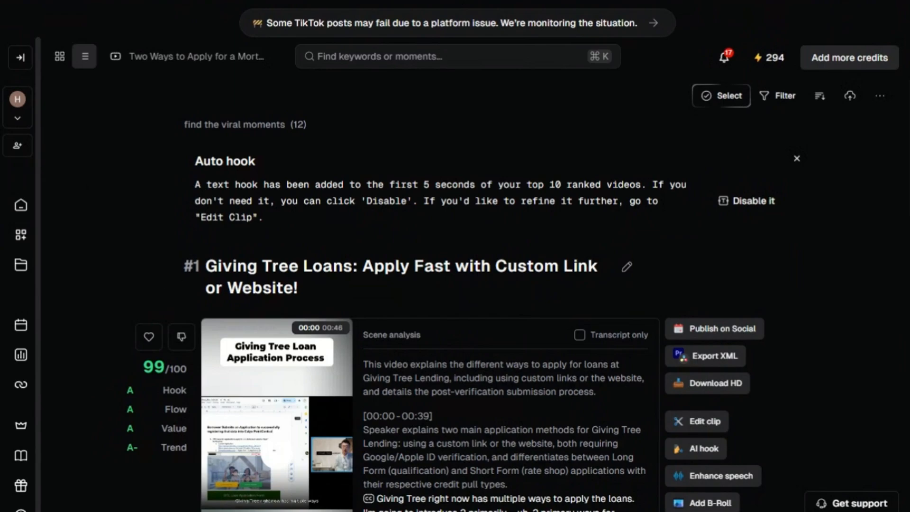
Step: Browse the generated clips from #1 to #5, checking their titles, hook text and captions, and try the preview of clip #4
{"action": "scroll", "coordinate": [248, 283], "scroll_direction": "down", "scroll_amount": 5}
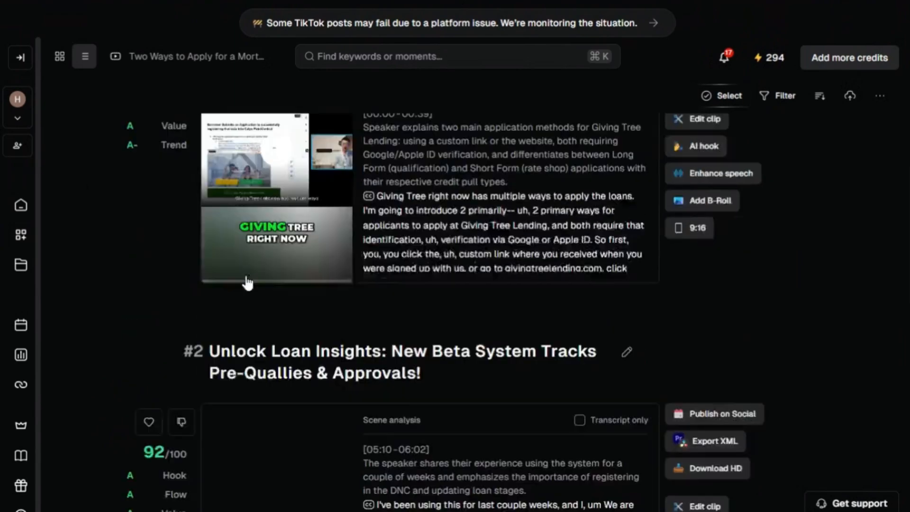
{"action": "scroll", "coordinate": [247, 283], "scroll_direction": "down", "scroll_amount": 20}
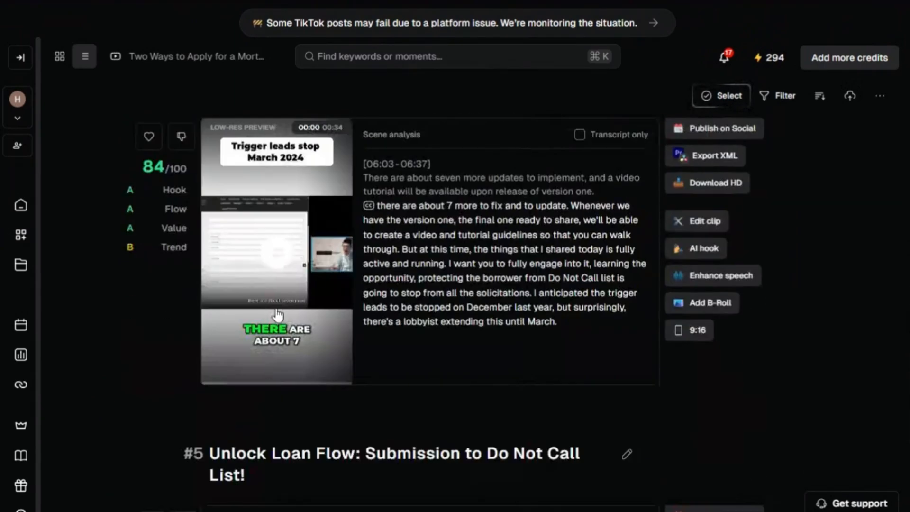
{"action": "scroll", "coordinate": [278, 314], "scroll_direction": "down", "scroll_amount": 3}
{"action": "scroll", "coordinate": [280, 315], "scroll_direction": "up", "scroll_amount": 3}
{"action": "left_click", "coordinate": [285, 258]}
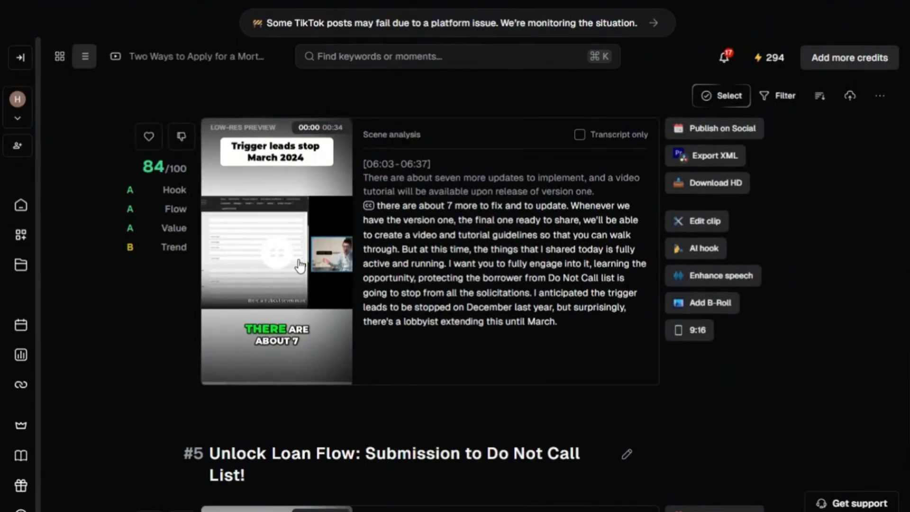
{"action": "scroll", "coordinate": [340, 349], "scroll_direction": "down", "scroll_amount": 7}
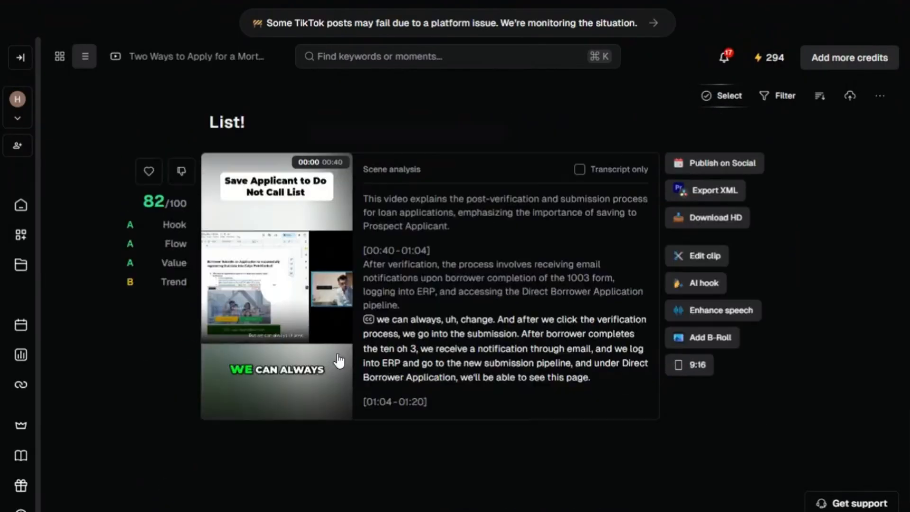
{"action": "scroll", "coordinate": [338, 360], "scroll_direction": "up", "scroll_amount": 20}
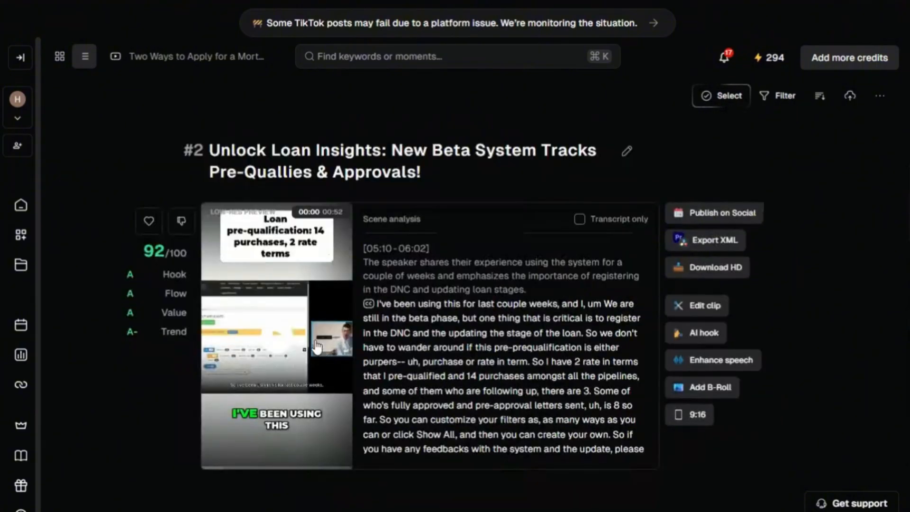
Step: Examine the virality score breakdown of clip #1 and compare the scores of the remaining clips down to #12
{"action": "scroll", "coordinate": [317, 347], "scroll_direction": "up", "scroll_amount": 9}
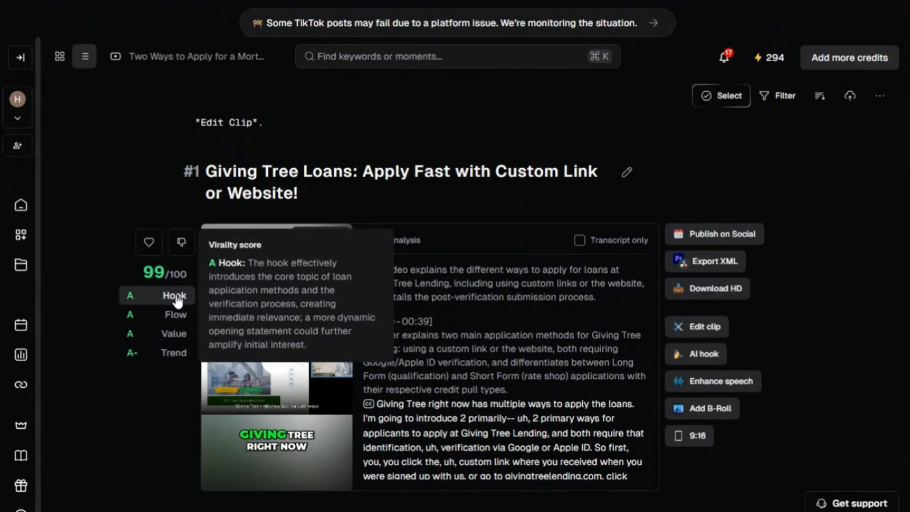
{"action": "mouse_move", "coordinate": [176, 346]}
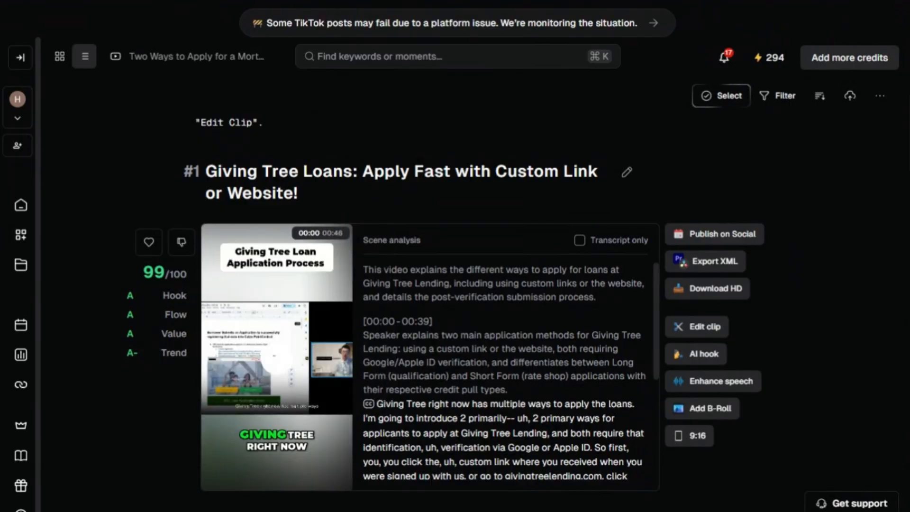
{"action": "scroll", "coordinate": [851, 350], "scroll_direction": "down", "scroll_amount": 15}
{"action": "scroll", "coordinate": [849, 348], "scroll_direction": "down", "scroll_amount": 20}
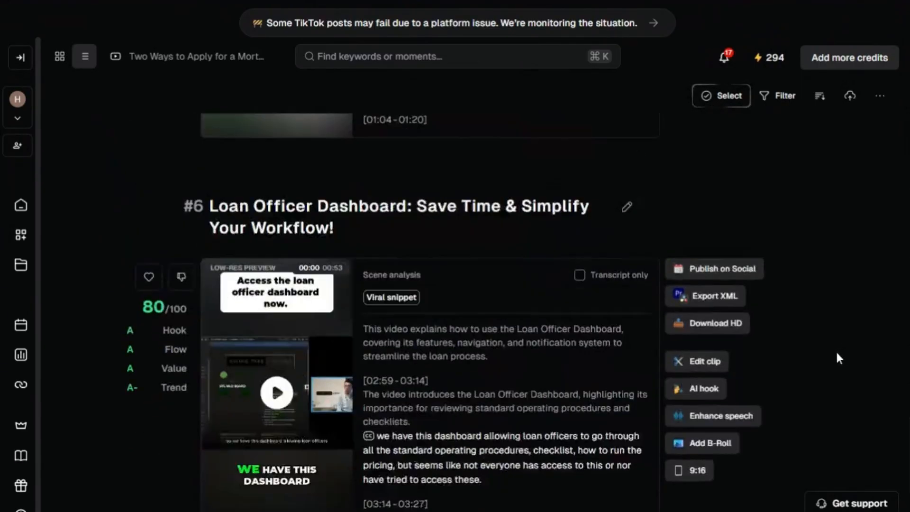
{"action": "scroll", "coordinate": [803, 388], "scroll_direction": "down", "scroll_amount": 10}
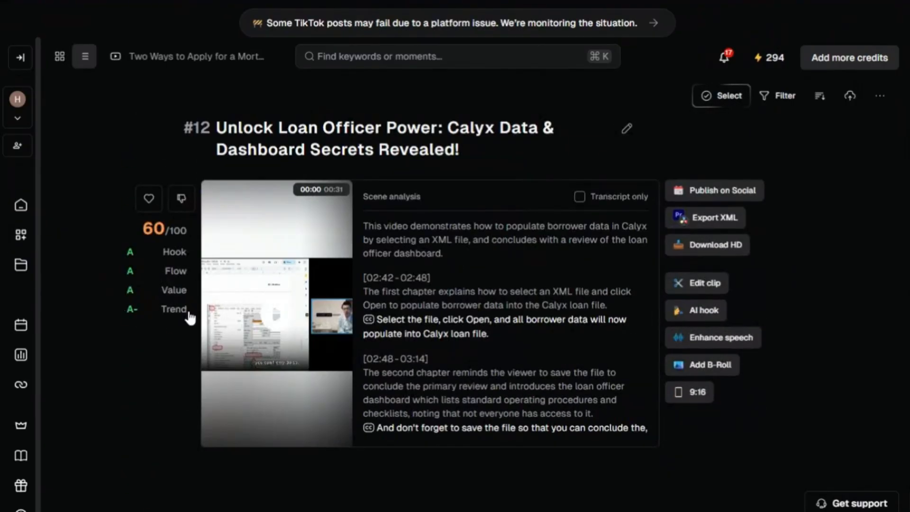
Step: Look back through the ranked clips from #12 up to #1, examining their virality ratings and scene analyses
{"action": "scroll", "coordinate": [180, 197], "scroll_direction": "up", "scroll_amount": 3}
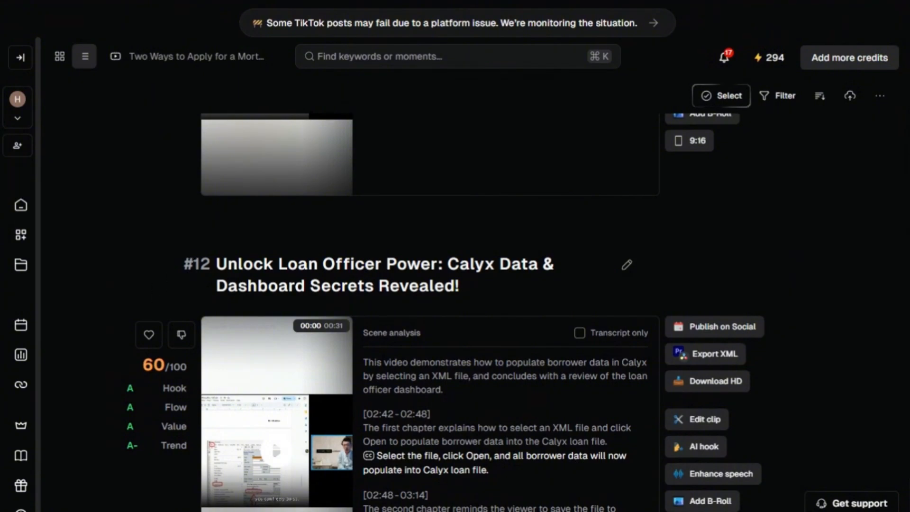
{"action": "scroll", "coordinate": [179, 343], "scroll_direction": "up", "scroll_amount": 8}
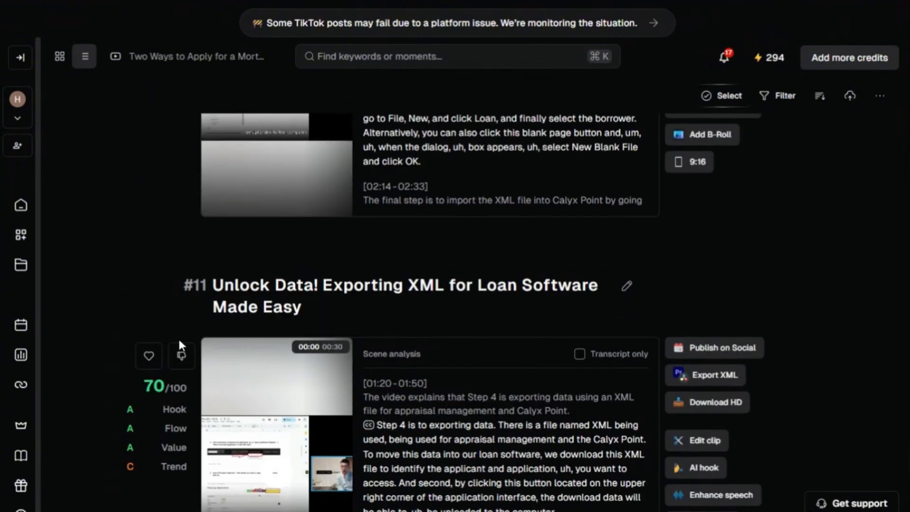
{"action": "scroll", "coordinate": [179, 343], "scroll_direction": "up", "scroll_amount": 4}
{"action": "scroll", "coordinate": [631, 389], "scroll_direction": "up", "scroll_amount": 14}
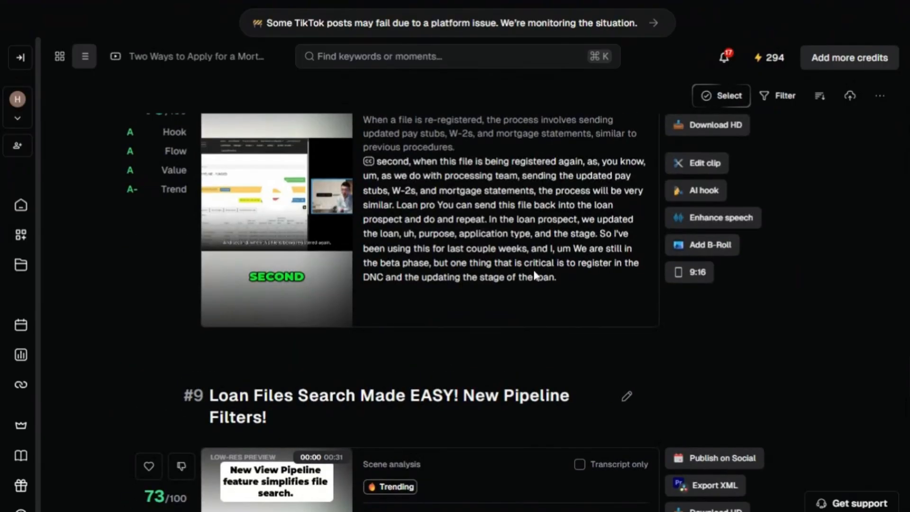
{"action": "scroll", "coordinate": [796, 304], "scroll_direction": "up", "scroll_amount": 20}
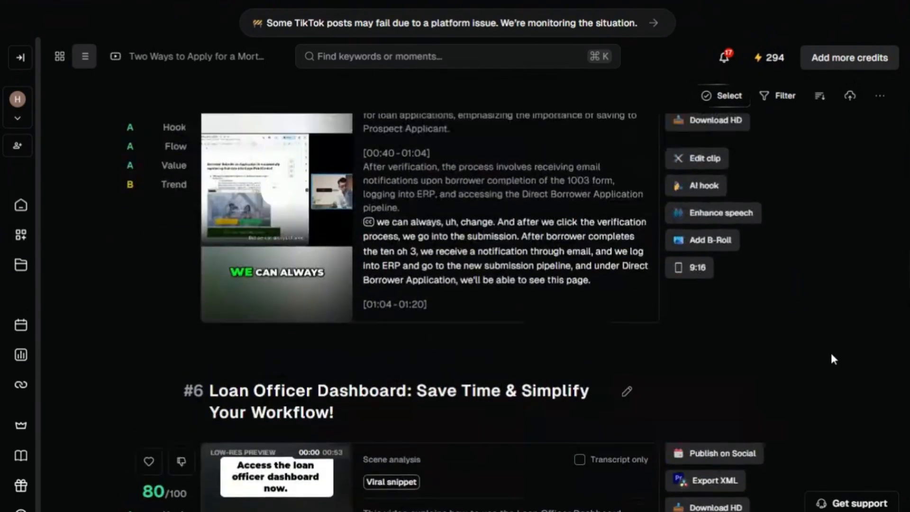
{"action": "scroll", "coordinate": [833, 353], "scroll_direction": "up", "scroll_amount": 20}
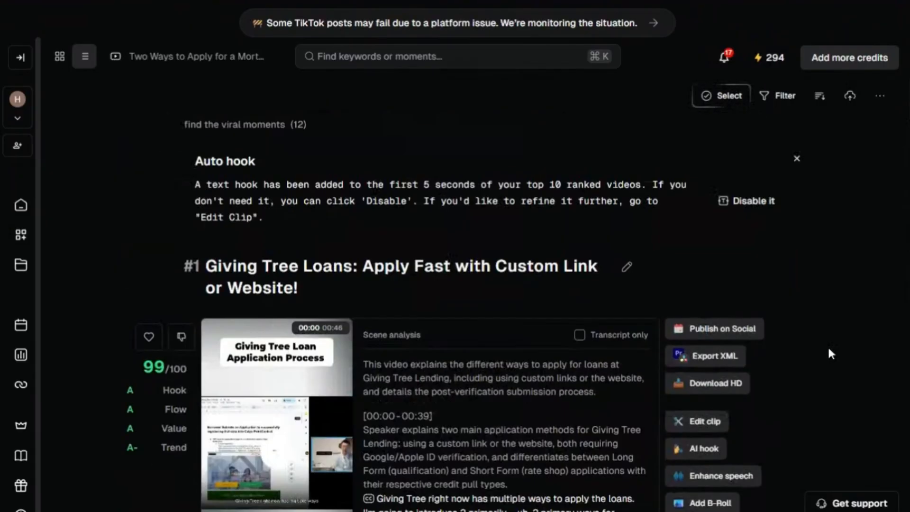
{"action": "scroll", "coordinate": [828, 353], "scroll_direction": "down", "scroll_amount": 6}
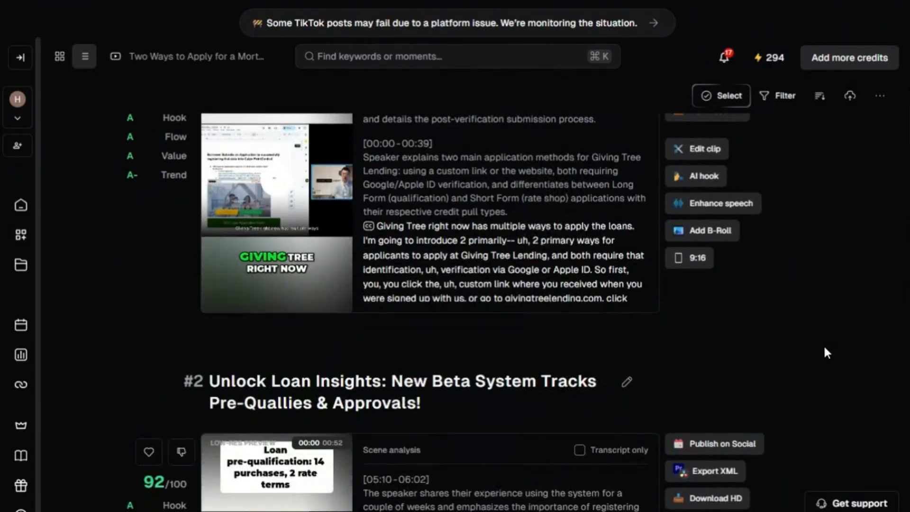
Step: Examine the virality ratings, scene analyses and transcripts of clips #1 and #2, returning to the top-ranked clip
{"action": "scroll", "coordinate": [554, 334], "scroll_direction": "up", "scroll_amount": 2}
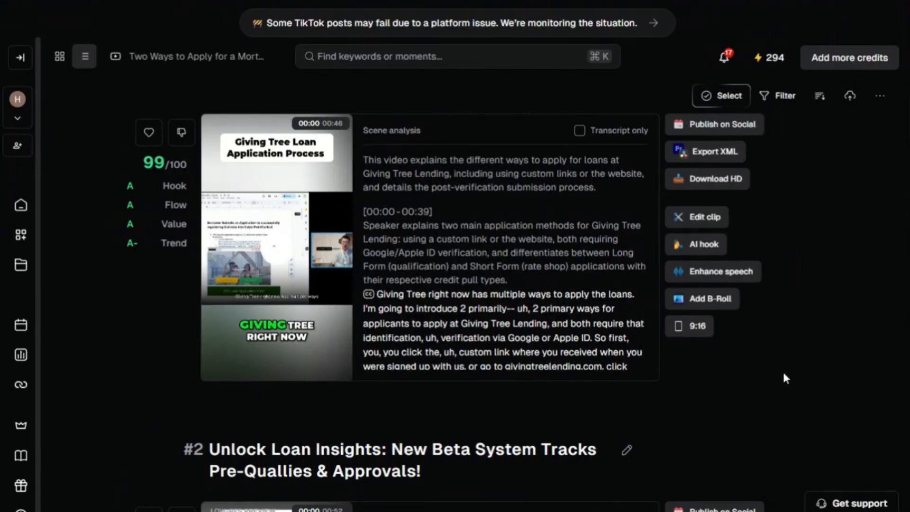
{"action": "scroll", "coordinate": [172, 274], "scroll_direction": "up", "scroll_amount": 2}
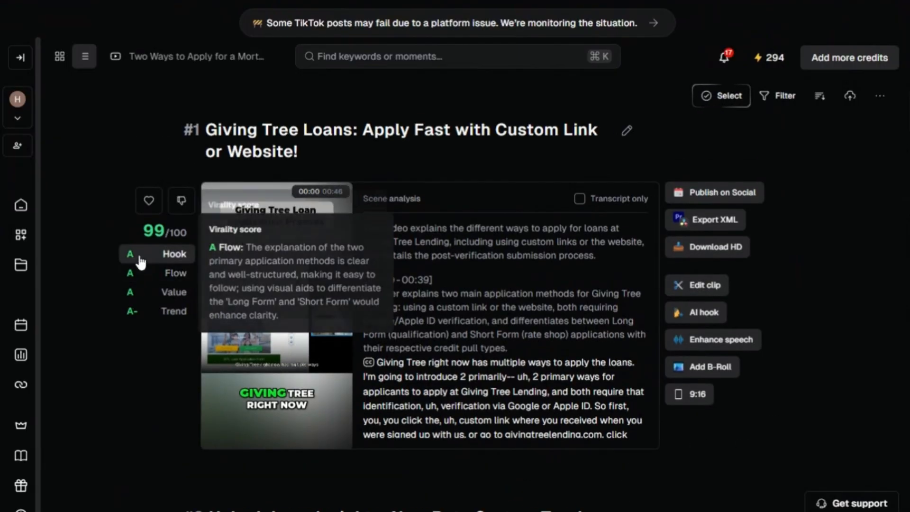
{"action": "mouse_move", "coordinate": [161, 239]}
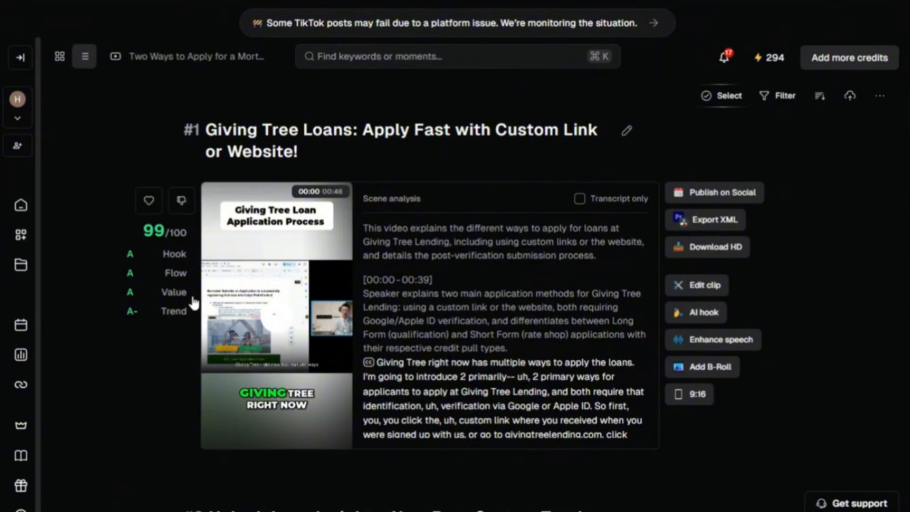
{"action": "mouse_move", "coordinate": [184, 314]}
{"action": "scroll", "coordinate": [180, 322], "scroll_direction": "down", "scroll_amount": 2}
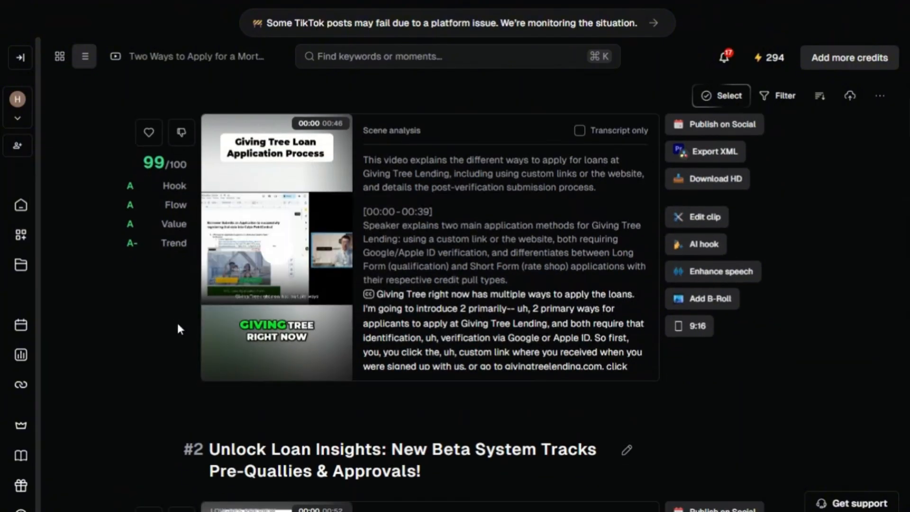
{"action": "scroll", "coordinate": [179, 338], "scroll_direction": "up", "scroll_amount": 4}
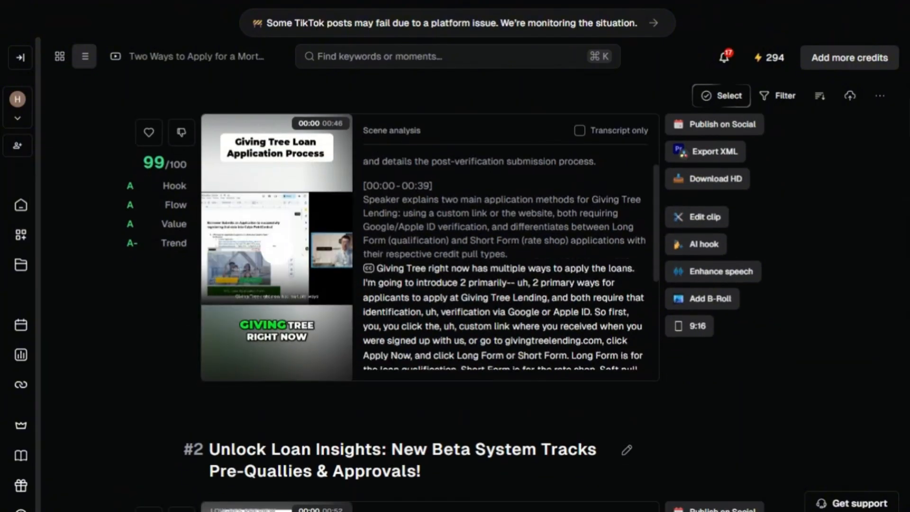
{"action": "scroll", "coordinate": [180, 327], "scroll_direction": "down", "scroll_amount": 20}
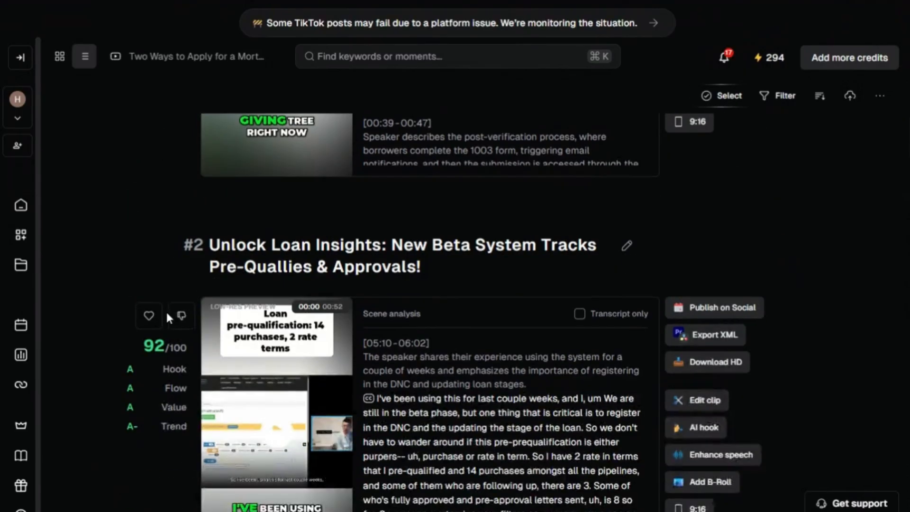
{"action": "scroll", "coordinate": [179, 275], "scroll_direction": "up", "scroll_amount": 7}
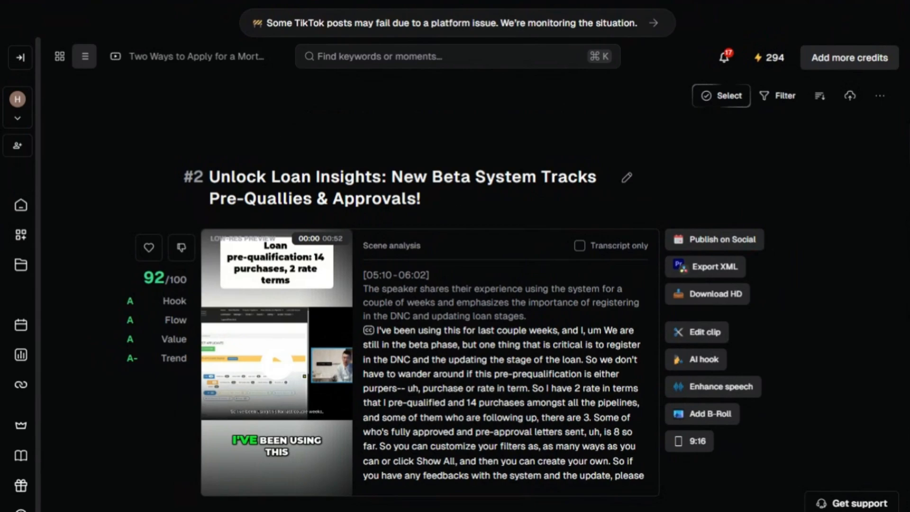
{"action": "scroll", "coordinate": [203, 214], "scroll_direction": "down", "scroll_amount": 3}
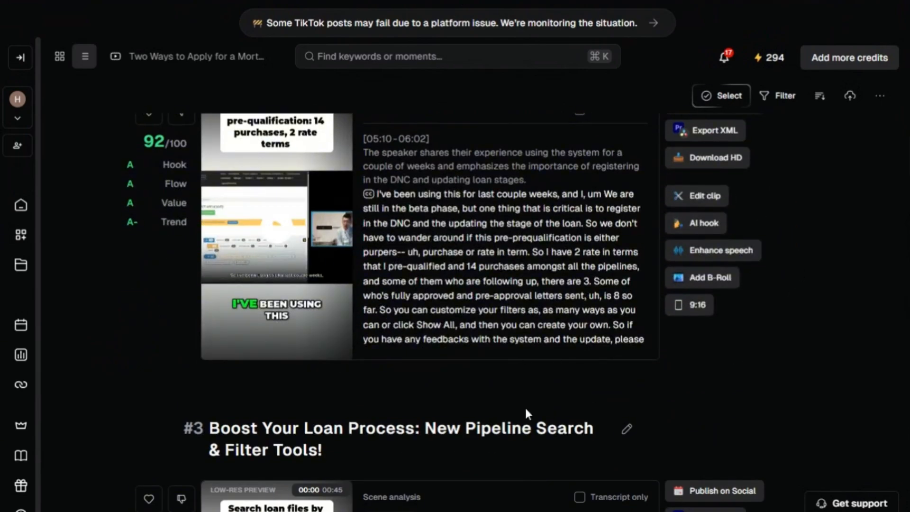
{"action": "scroll", "coordinate": [526, 412], "scroll_direction": "up", "scroll_amount": 10}
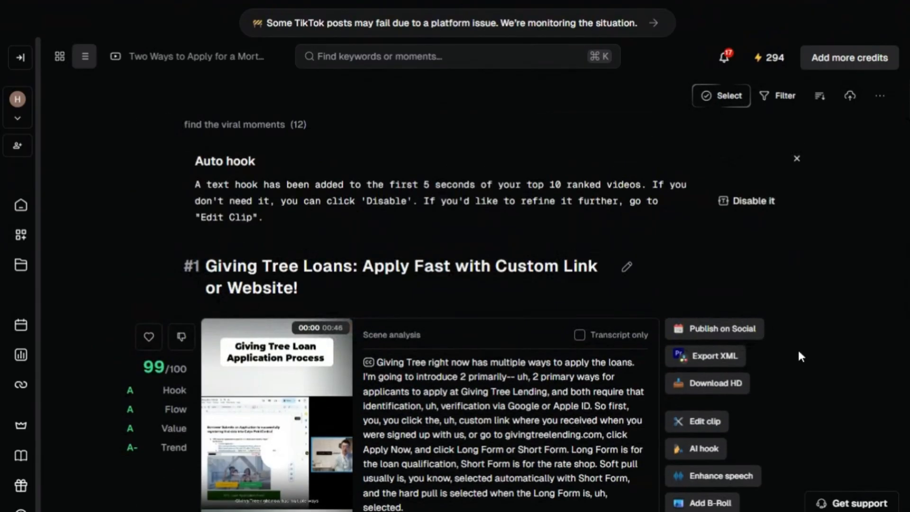
Step: Open clip #1, about Giving Tree Loans, in the clip editor and discard the unsaved draft changes
{"action": "scroll", "coordinate": [798, 355], "scroll_direction": "down", "scroll_amount": 1}
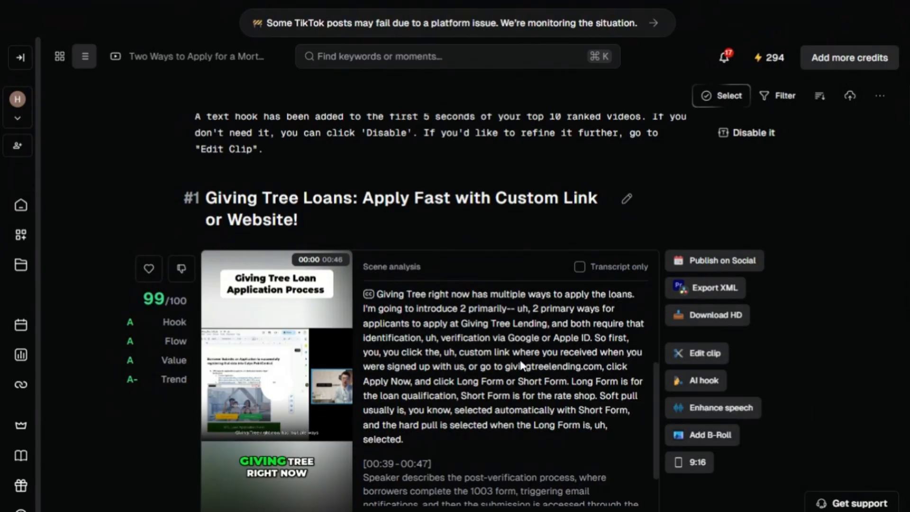
{"action": "scroll", "coordinate": [544, 315], "scroll_direction": "down", "scroll_amount": 1}
{"action": "scroll", "coordinate": [848, 379], "scroll_direction": "down", "scroll_amount": 1}
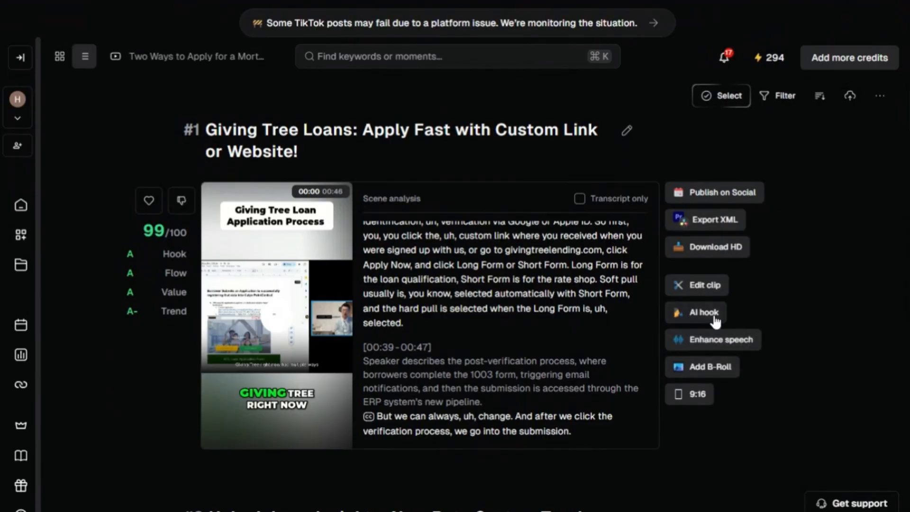
{"action": "left_click", "coordinate": [701, 287]}
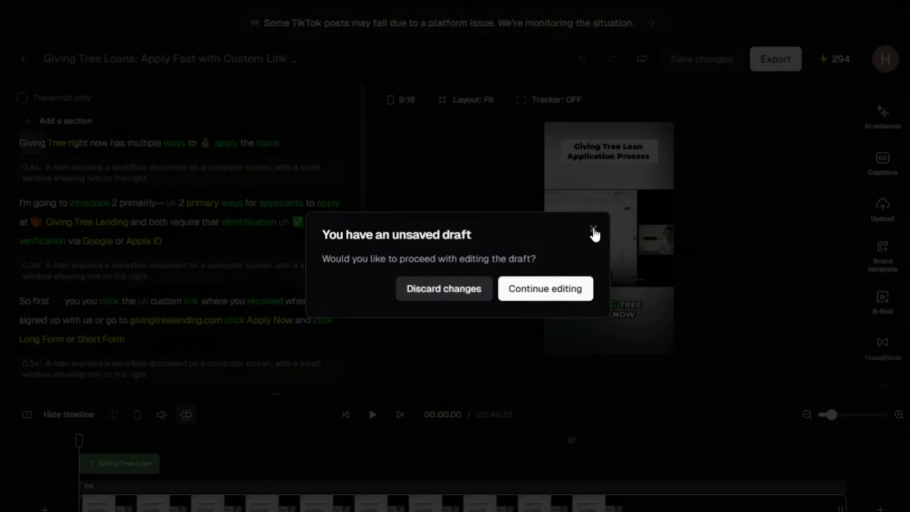
{"action": "left_click", "coordinate": [443, 297]}
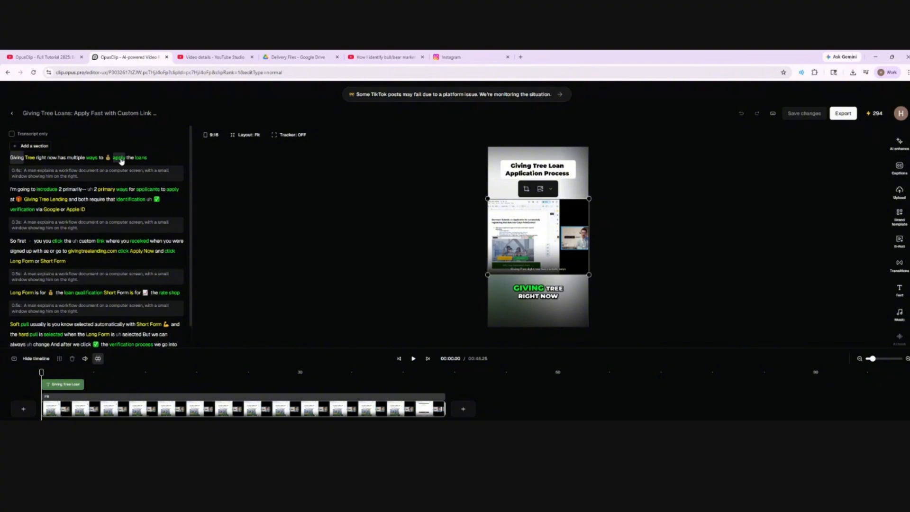
Step: Try editing the word "apply" in the first transcript sentence by clearing it and re-entering "apply"
{"action": "left_click", "coordinate": [120, 158]}
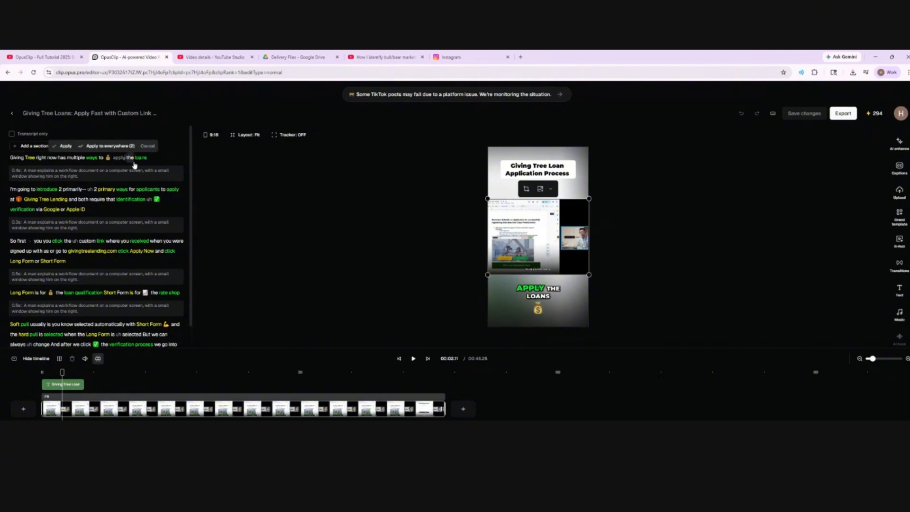
{"action": "key", "text": "BackSpace"}
{"action": "key", "text": "BackSpace"}
{"action": "key", "text": "BackSpace"}
{"action": "key", "text": "BackSpace"}
{"action": "key", "text": "BackSpace"}
{"action": "type", "text": "apply"}
Step: Apply the yellow Highlight 2 color to the word "loans" in the first transcript sentence
{"action": "left_click", "coordinate": [141, 160]}
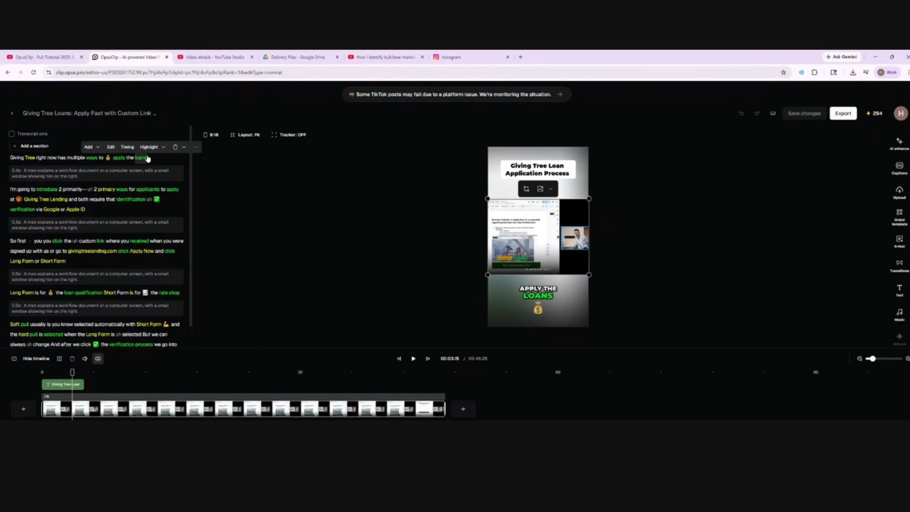
{"action": "left_click", "coordinate": [162, 147]}
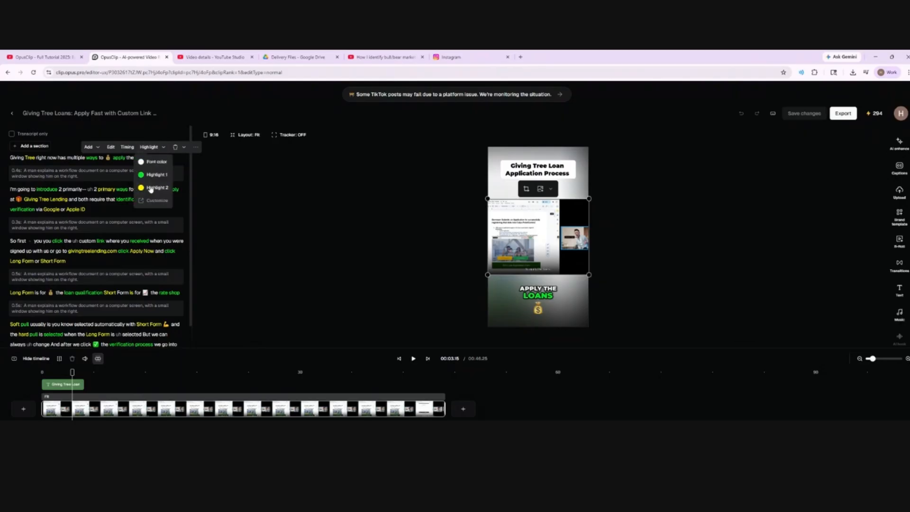
{"action": "left_click", "coordinate": [155, 189]}
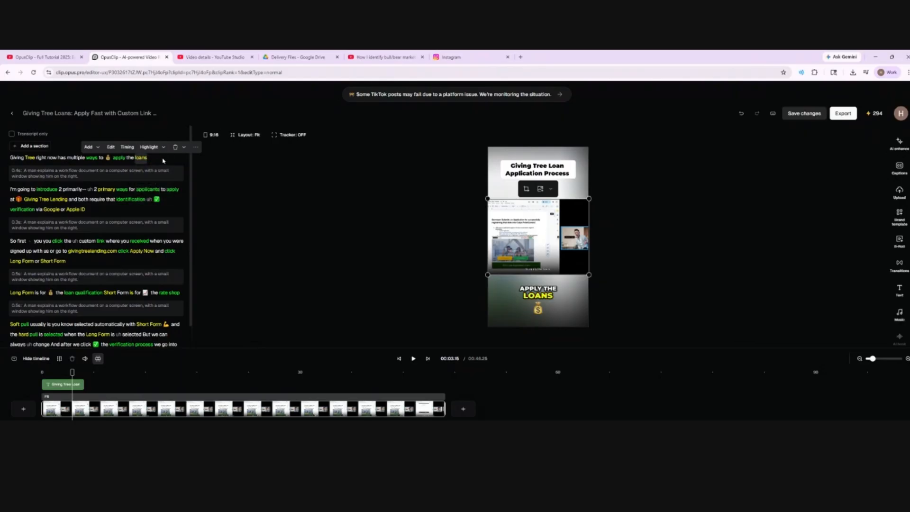
{"action": "left_click", "coordinate": [162, 147]}
{"action": "left_click", "coordinate": [269, 197]}
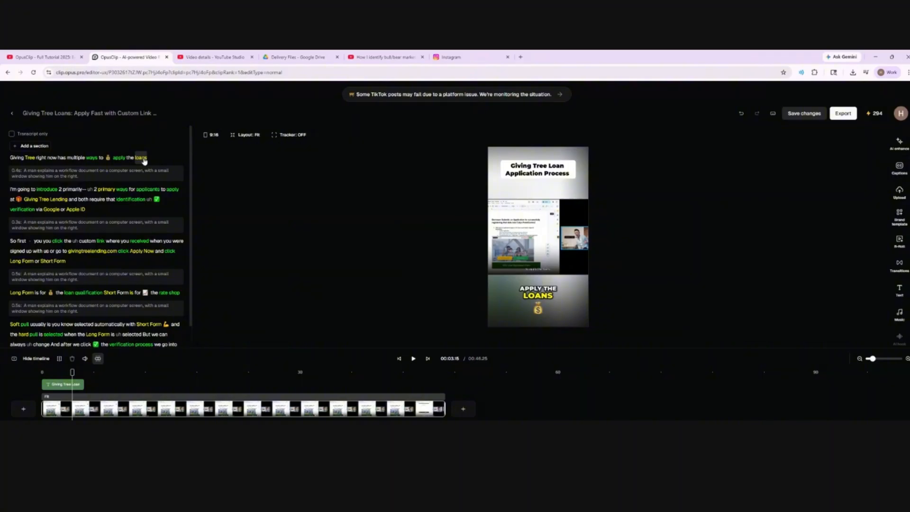
Step: Customize the caption highlighting from the word "loans" by changing the first AI keywords highlighter color in the font settings
{"action": "left_click", "coordinate": [141, 158]}
{"action": "left_click", "coordinate": [163, 147]}
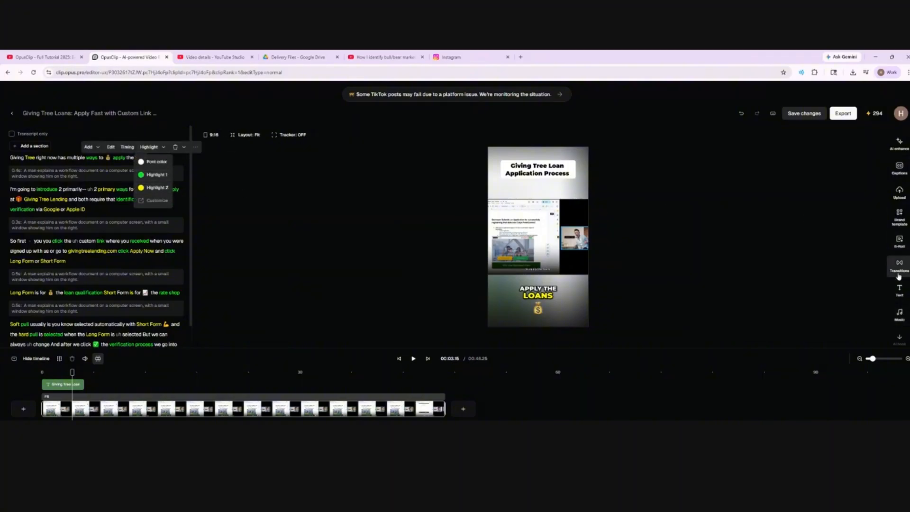
{"action": "scroll", "coordinate": [901, 278], "scroll_direction": "down", "scroll_amount": 1}
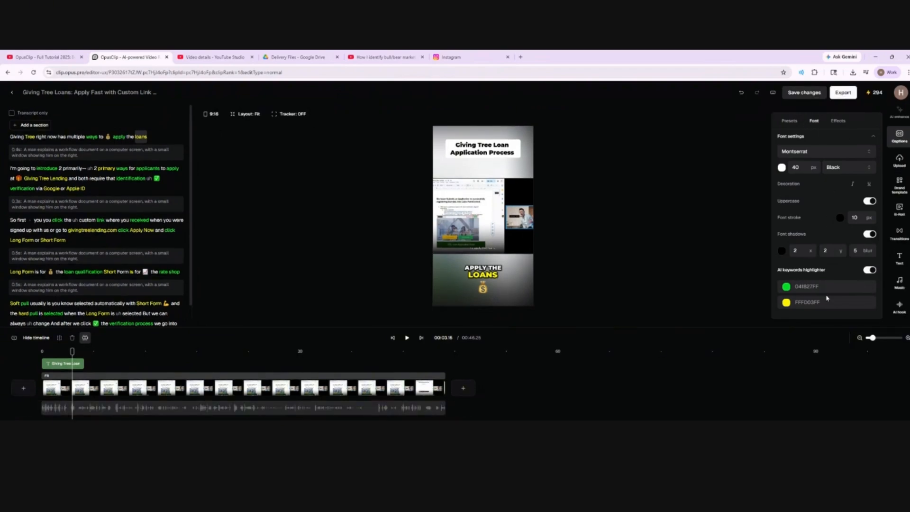
{"action": "left_click", "coordinate": [786, 288]}
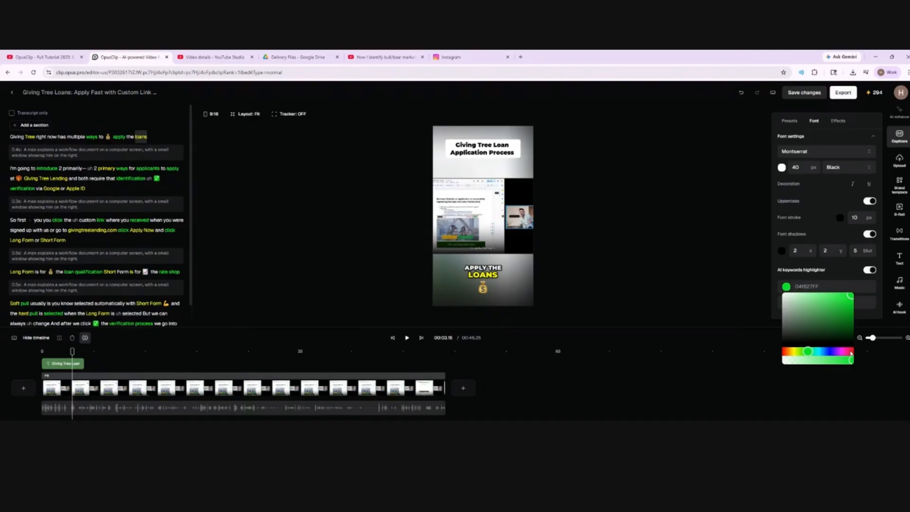
{"action": "left_click", "coordinate": [851, 353]}
{"action": "left_click", "coordinate": [851, 318]}
{"action": "left_click", "coordinate": [903, 142]}
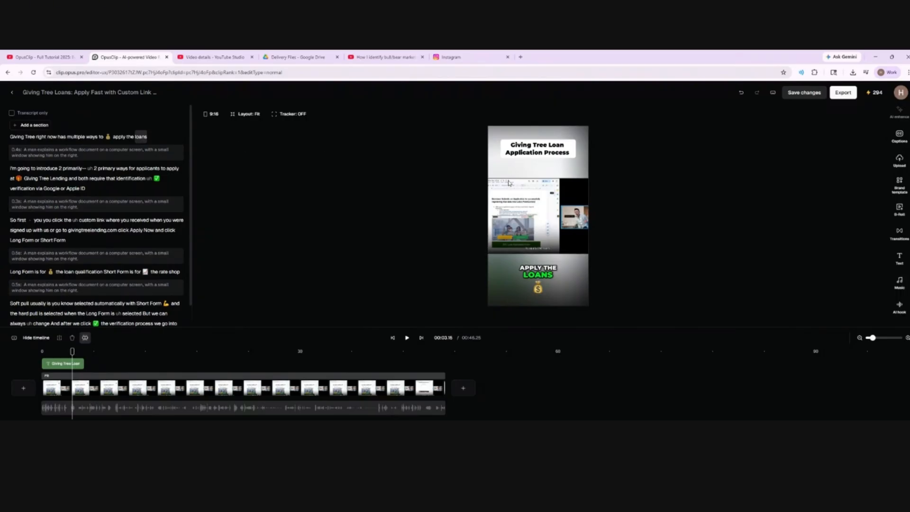
{"action": "left_click", "coordinate": [560, 221]}
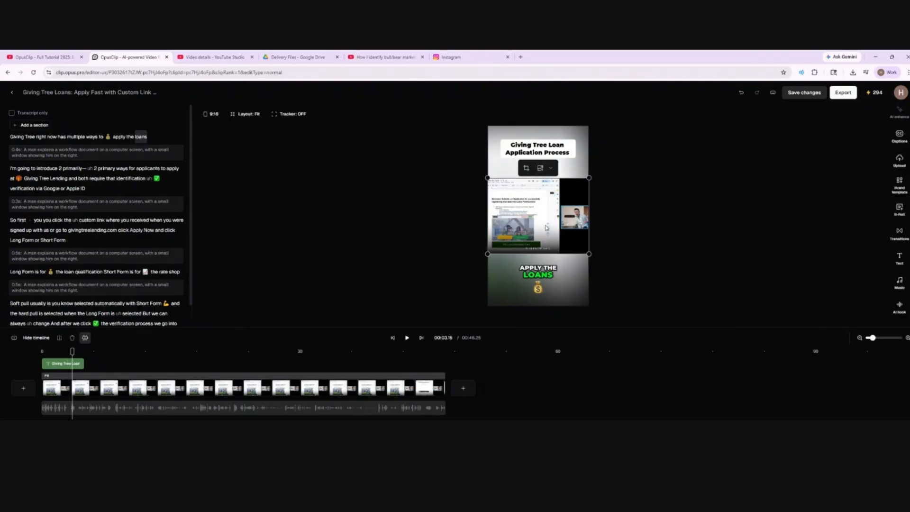
{"action": "double_click", "coordinate": [546, 227]}
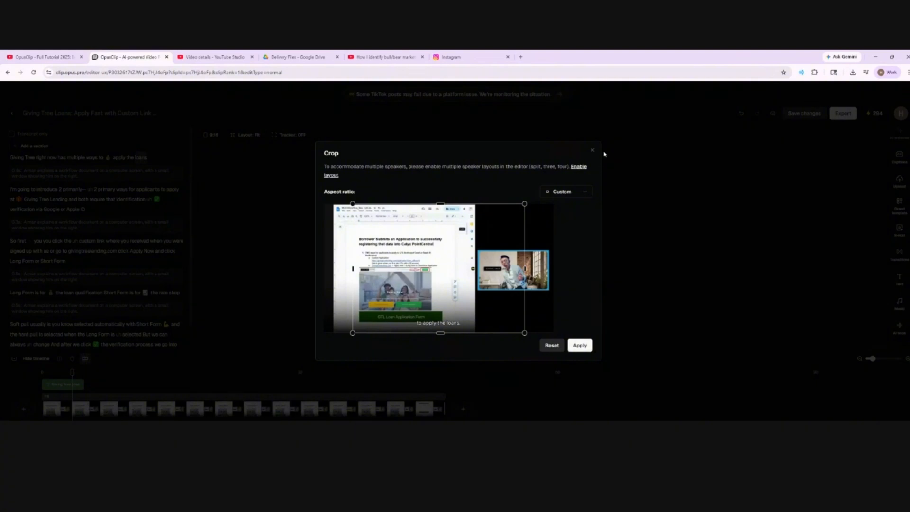
{"action": "left_click", "coordinate": [593, 150]}
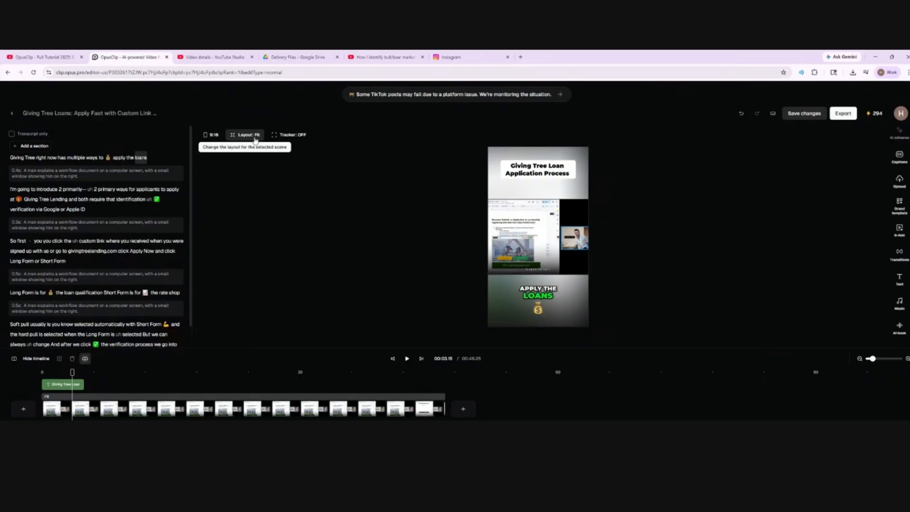
{"action": "left_click", "coordinate": [255, 140]}
{"action": "left_click", "coordinate": [339, 175]}
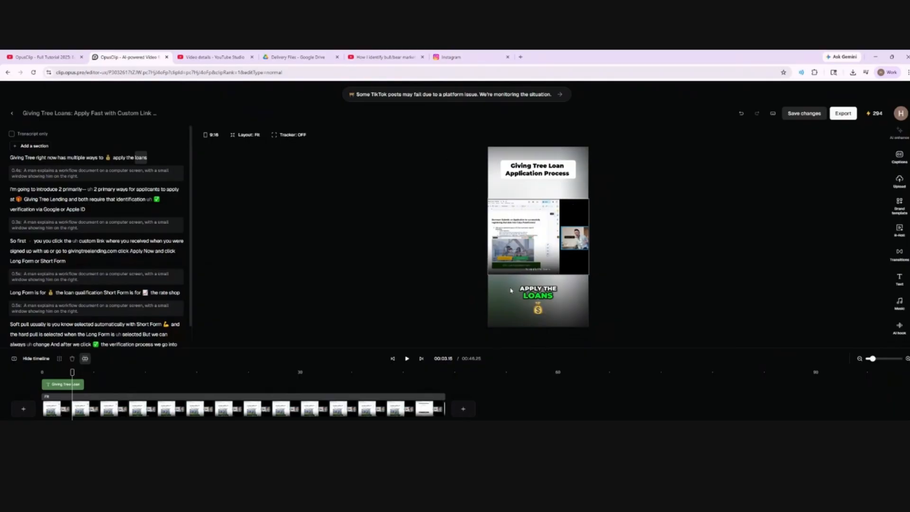
Step: Crop the clip's video to the speaker's webcam column and enlarge the cropped video to fill the 9:16 frame
{"action": "double_click", "coordinate": [558, 244]}
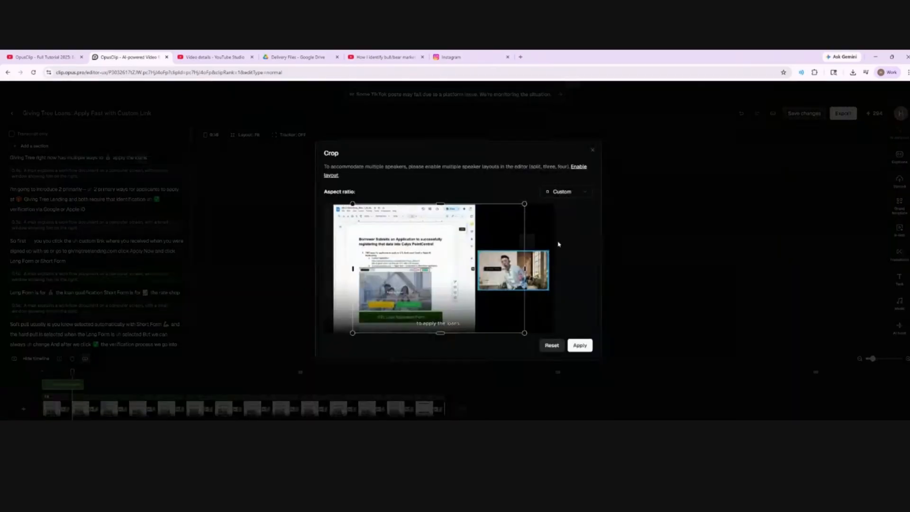
{"action": "left_click_drag", "start_coordinate": [446, 259], "coordinate": [476, 256]}
{"action": "left_click_drag", "start_coordinate": [377, 269], "coordinate": [476, 269]}
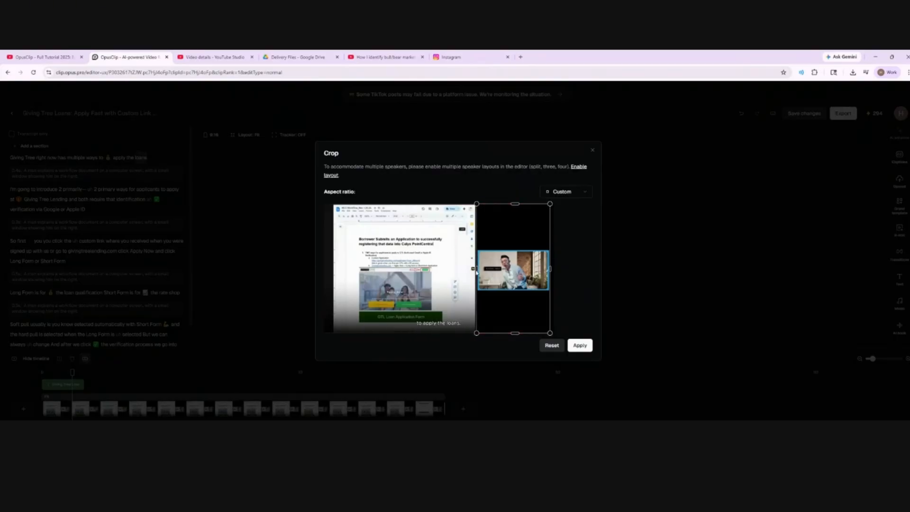
{"action": "left_click", "coordinate": [581, 346]}
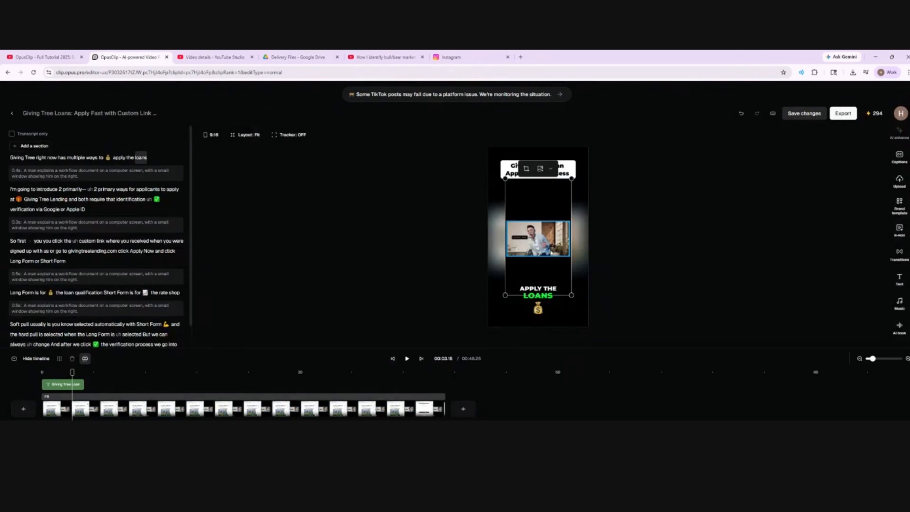
{"action": "left_click_drag", "start_coordinate": [505, 296], "coordinate": [492, 330]}
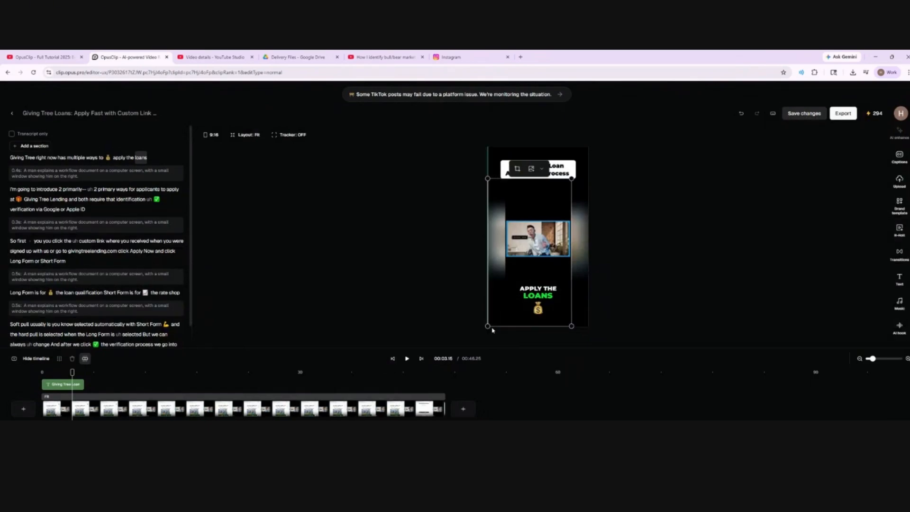
{"action": "left_click_drag", "start_coordinate": [571, 180], "coordinate": [588, 147]}
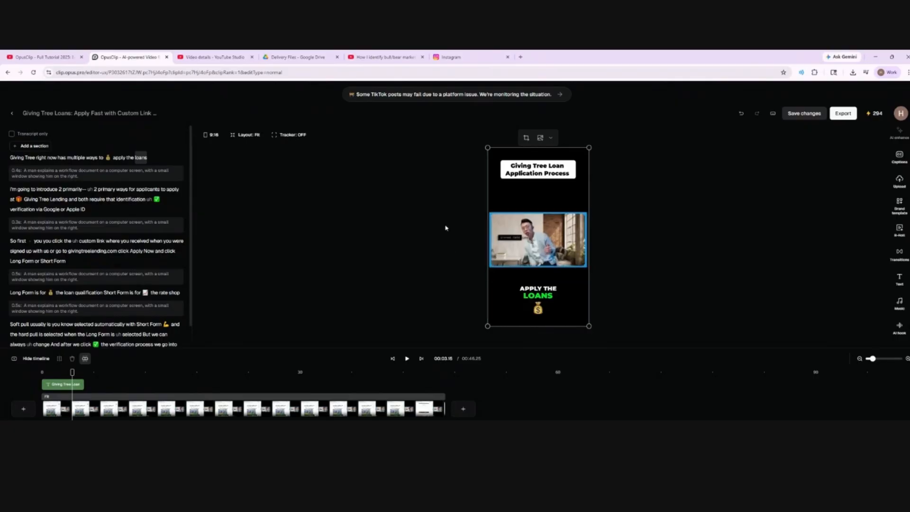
Step: Try the Fill and Fit layouts on the current scene and set its layout to Split
{"action": "left_click", "coordinate": [245, 135]}
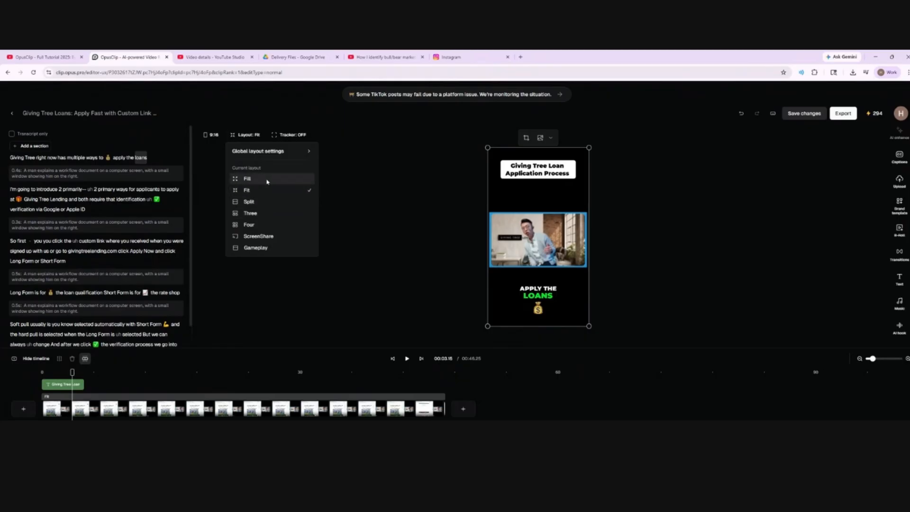
{"action": "left_click", "coordinate": [267, 180]}
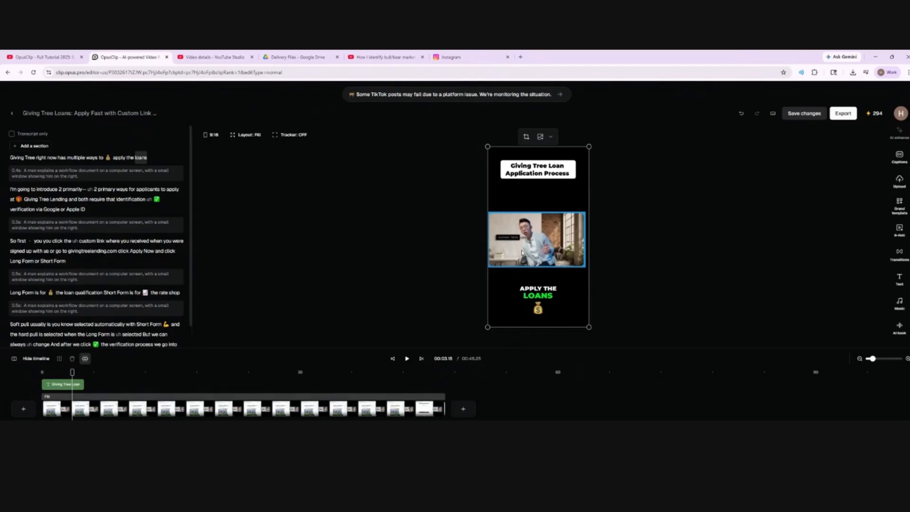
{"action": "left_click", "coordinate": [244, 134]}
{"action": "left_click", "coordinate": [252, 192]}
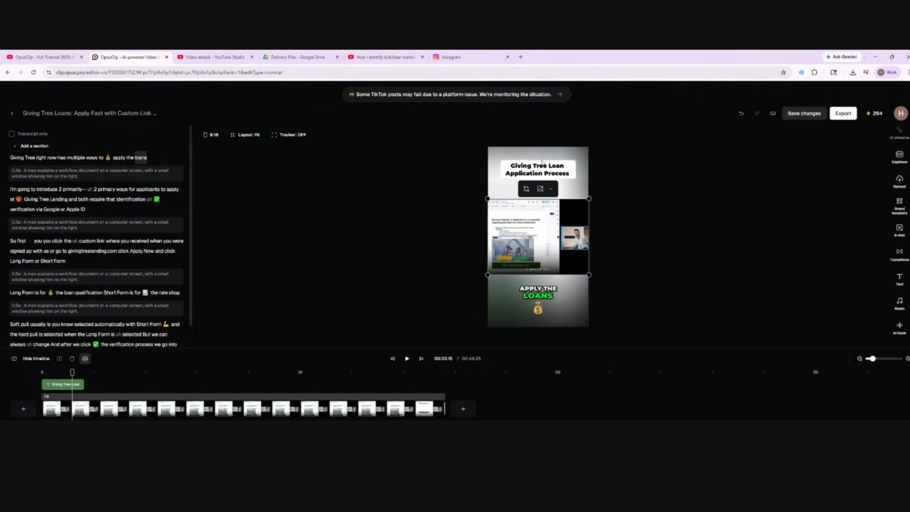
{"action": "left_click", "coordinate": [246, 135]}
{"action": "left_click", "coordinate": [253, 204]}
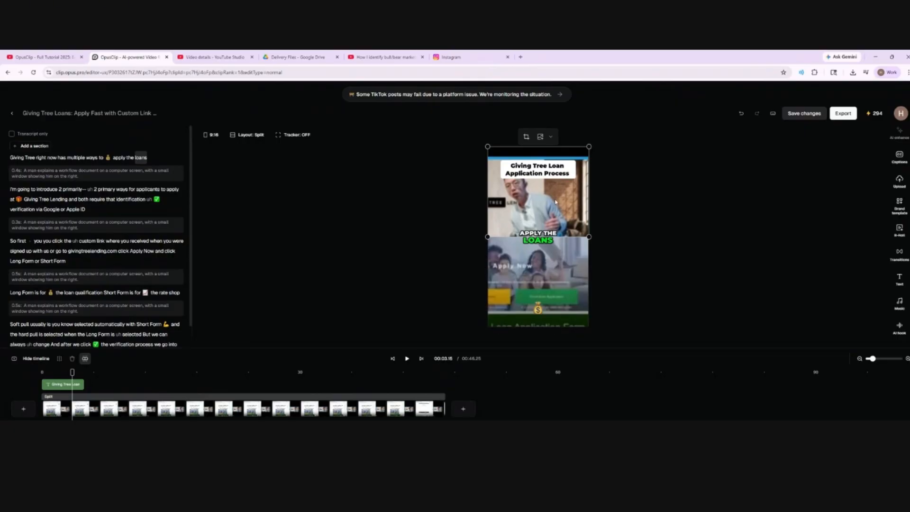
Step: Rearrange the Split layout so the loan application screen fills the upper panel and the speaker's webcam fills the lower panel
{"action": "left_click_drag", "start_coordinate": [555, 201], "coordinate": [560, 284]}
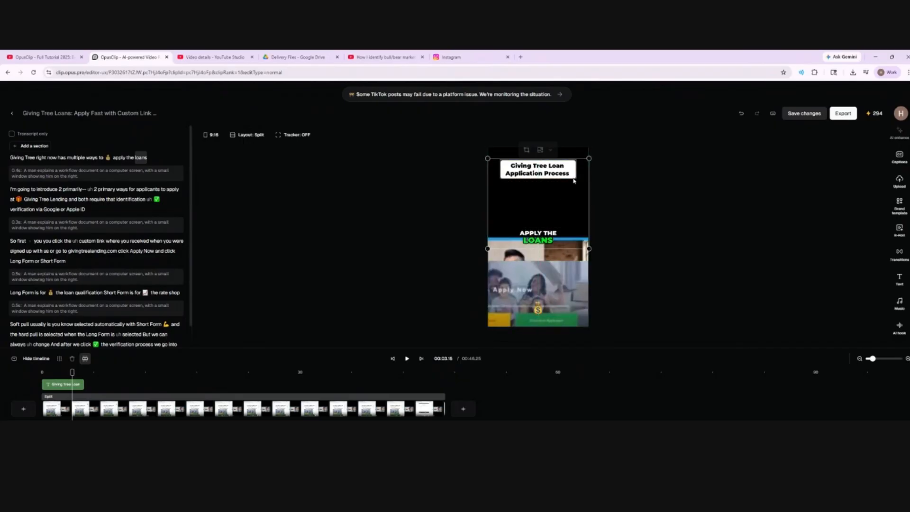
{"action": "left_click_drag", "start_coordinate": [567, 200], "coordinate": [567, 278]}
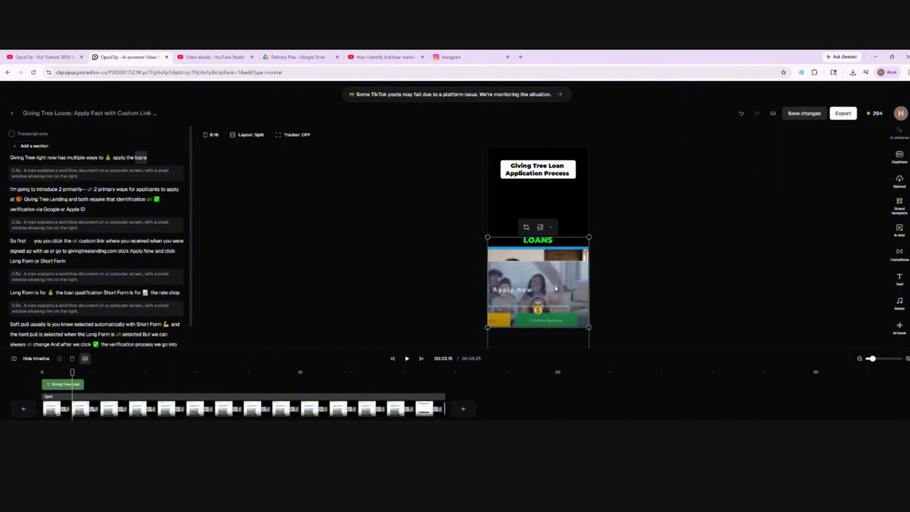
{"action": "left_click", "coordinate": [564, 191]}
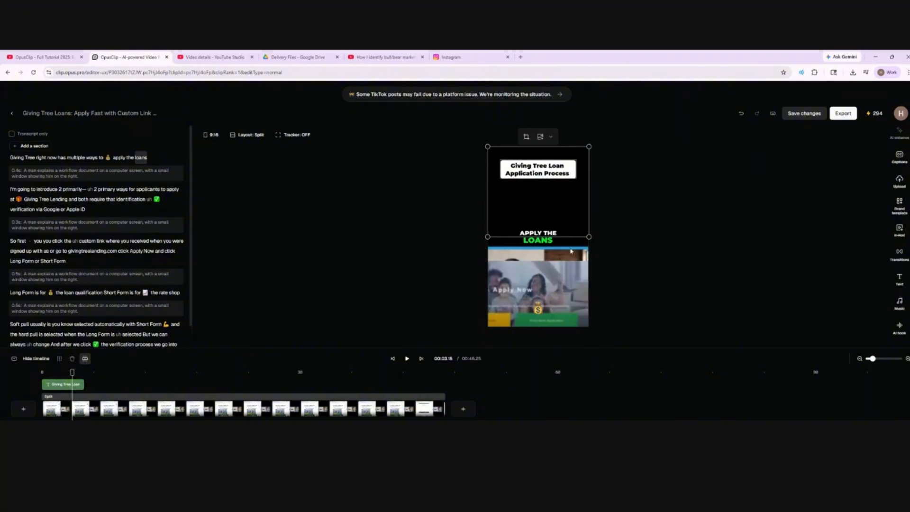
{"action": "mouse_move", "coordinate": [552, 293]}
{"action": "left_mouse_down"}
{"action": "mouse_move", "coordinate": [557, 278]}
{"action": "mouse_move", "coordinate": [557, 286]}
{"action": "left_mouse_up"}
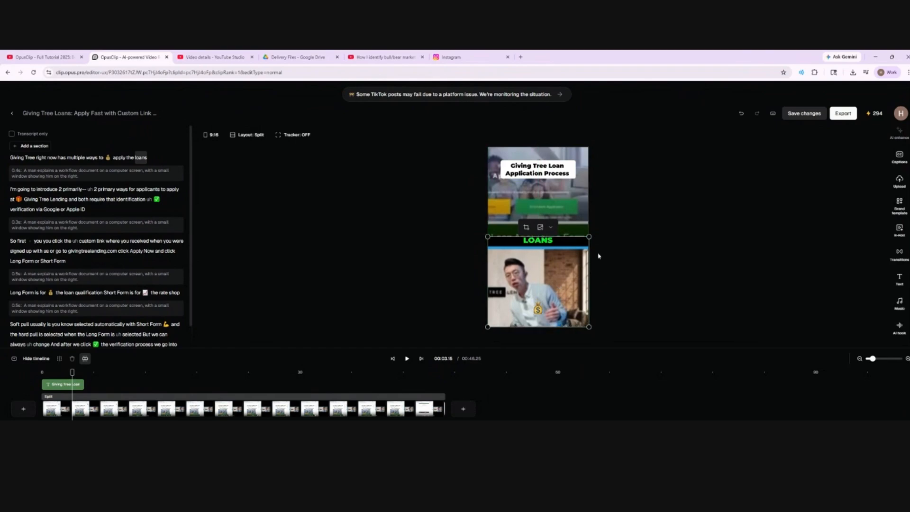
Step: Crop the lower panel to fit within the speaker's webcam frame and widen the upper panel's crop to cover the document text and application form
{"action": "double_click", "coordinate": [568, 282]}
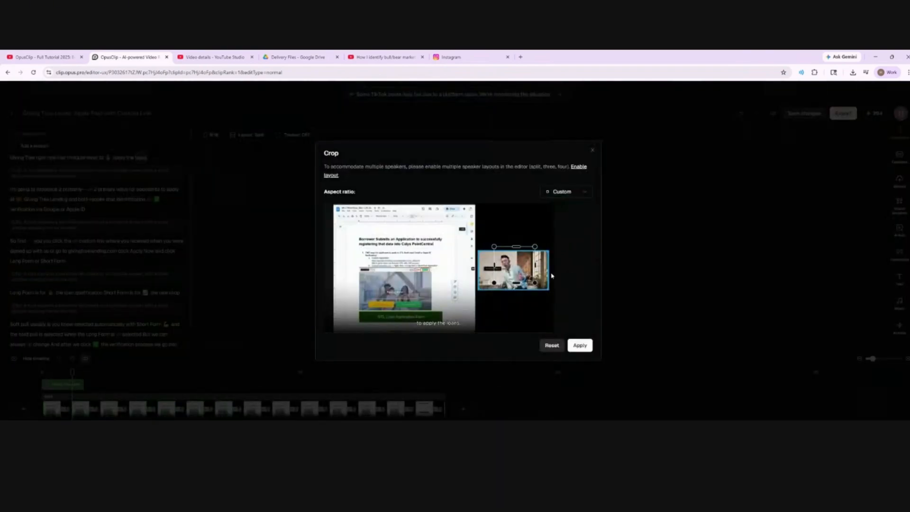
{"action": "left_click_drag", "start_coordinate": [519, 265], "coordinate": [515, 269]}
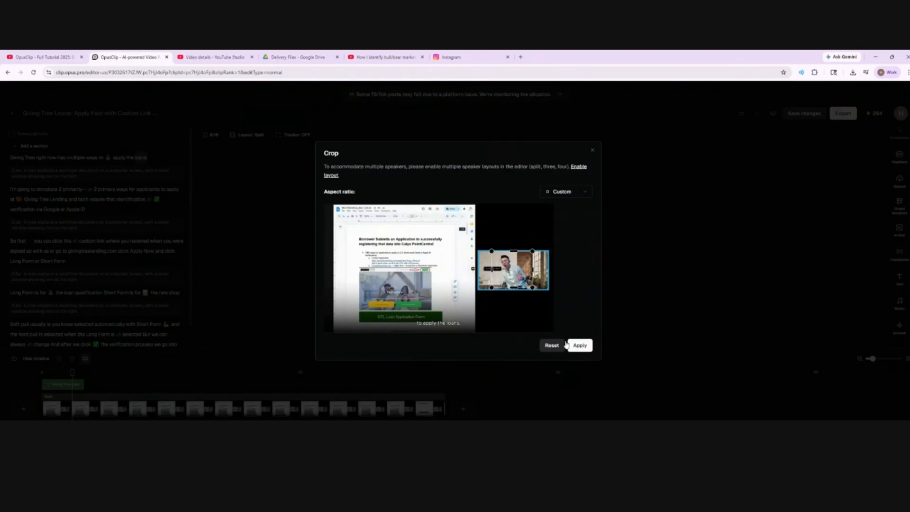
{"action": "left_click", "coordinate": [580, 345]}
{"action": "double_click", "coordinate": [571, 189]}
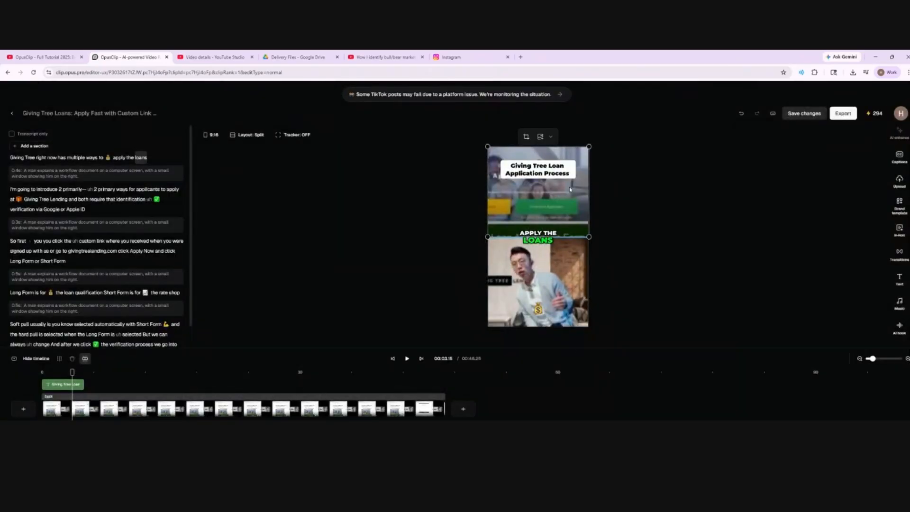
{"action": "left_click_drag", "start_coordinate": [409, 303], "coordinate": [445, 311]}
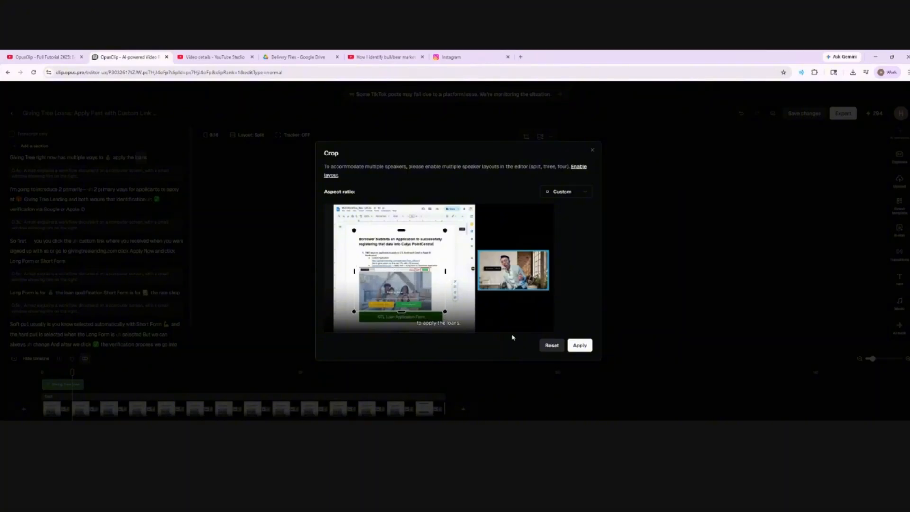
{"action": "left_click", "coordinate": [580, 346]}
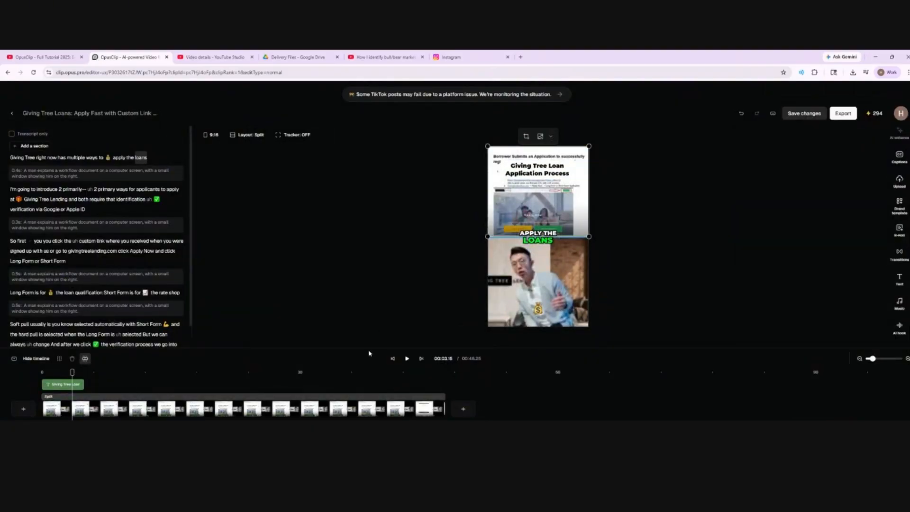
Step: Enlarge the timeline area and reposition the captions on the seam between the two split panels
{"action": "left_click_drag", "start_coordinate": [386, 349], "coordinate": [386, 315]}
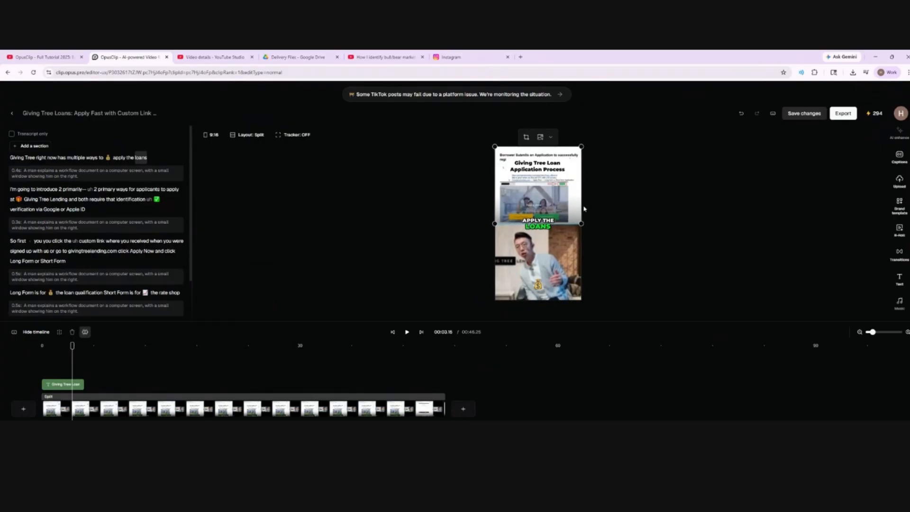
{"action": "left_click_drag", "start_coordinate": [544, 224], "coordinate": [487, 217]}
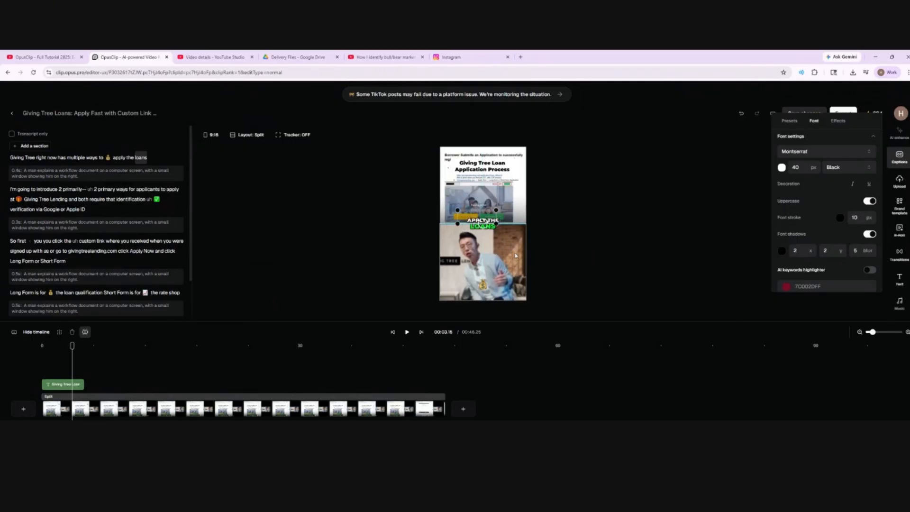
{"action": "left_click", "coordinate": [483, 283]}
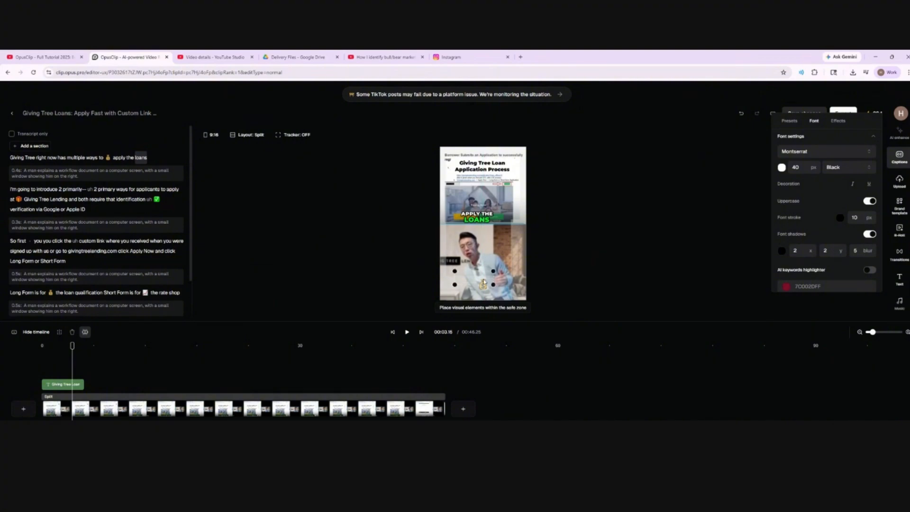
{"action": "left_click_drag", "start_coordinate": [483, 283], "coordinate": [493, 224]}
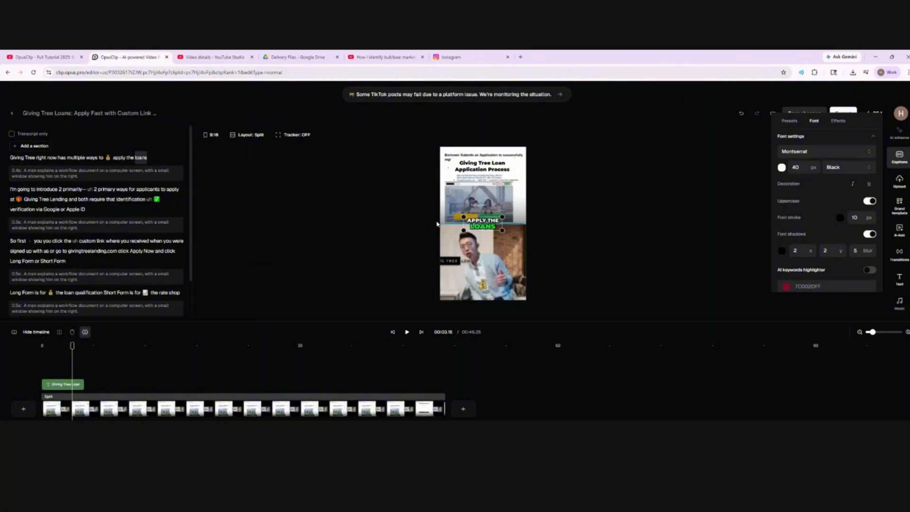
Step: Extend the "Giving Tree Loan Application Process" title overlay on the timeline to the end of the clip
{"action": "left_click", "coordinate": [480, 170]}
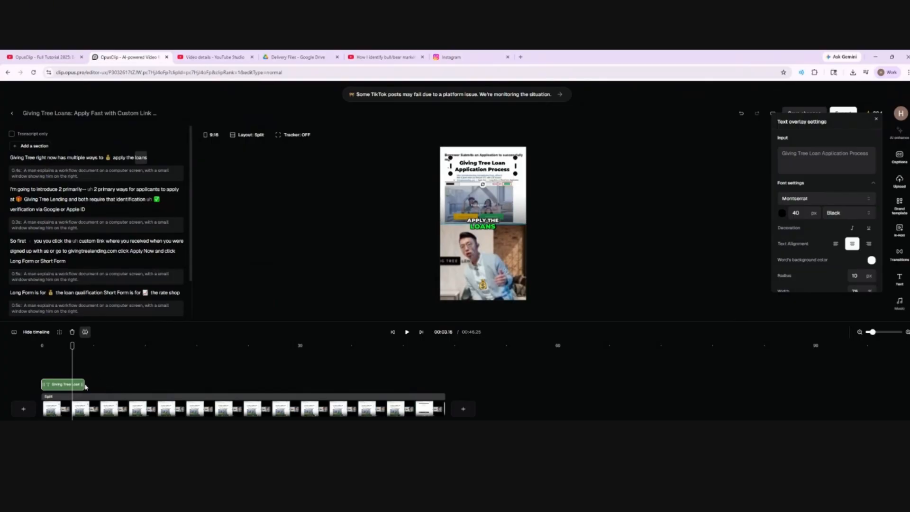
{"action": "left_click", "coordinate": [810, 153]}
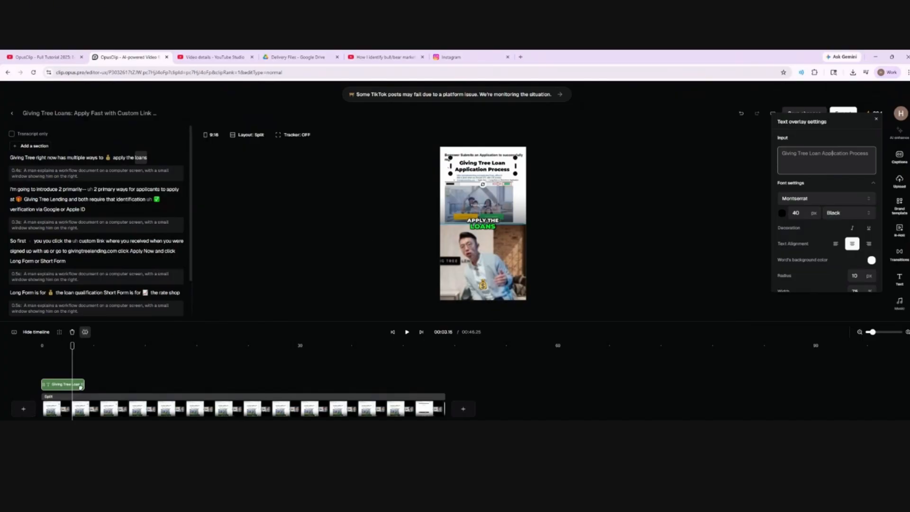
{"action": "left_click_drag", "start_coordinate": [83, 383], "coordinate": [444, 384]}
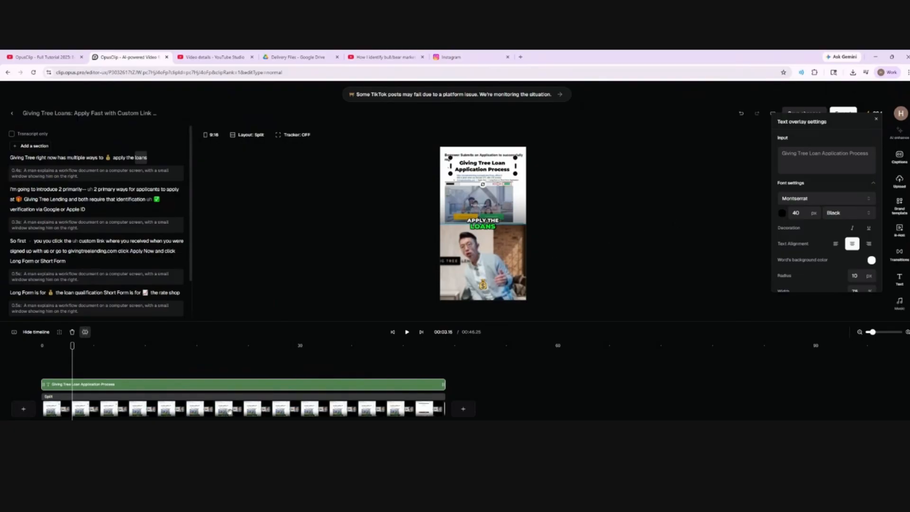
{"action": "left_click", "coordinate": [122, 403]}
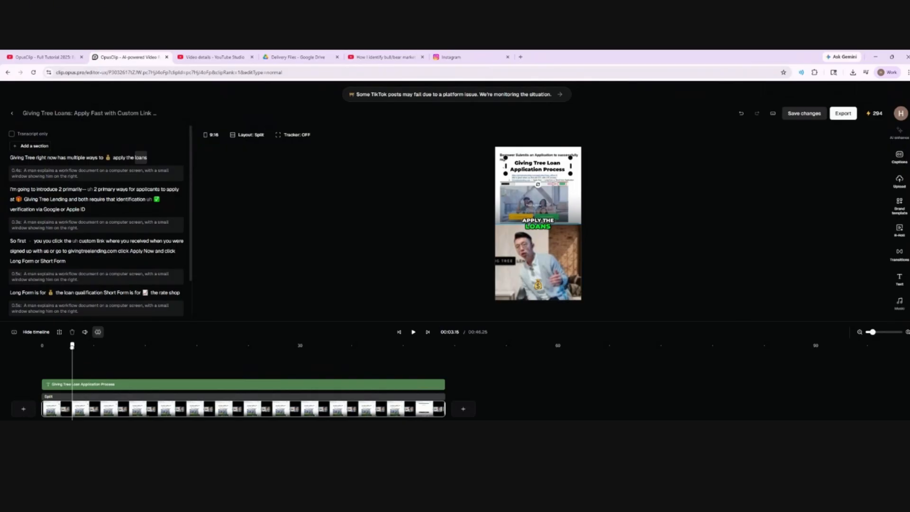
Step: Check the split layout at other points of the clip and auto-generate stock B-roll for it
{"action": "left_click_drag", "start_coordinate": [72, 364], "coordinate": [188, 363]}
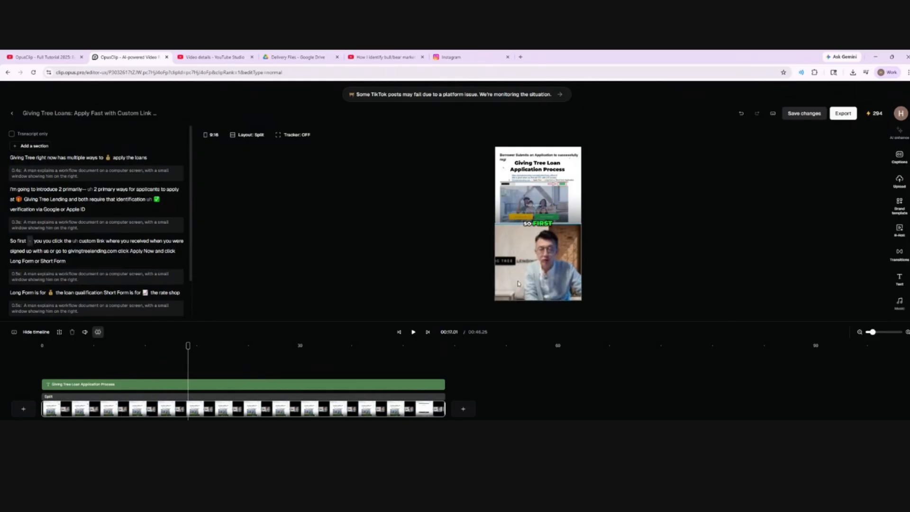
{"action": "left_click", "coordinate": [547, 174]}
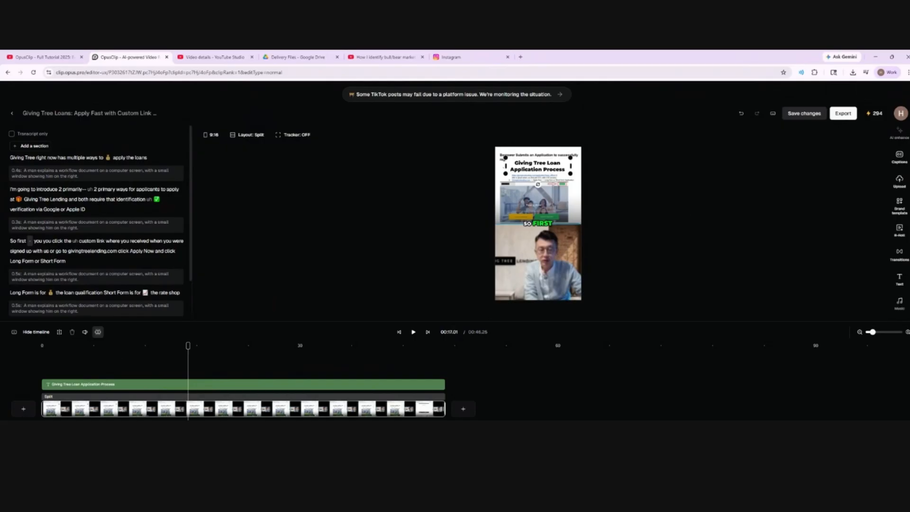
{"action": "left_click_drag", "start_coordinate": [188, 346], "coordinate": [118, 355]}
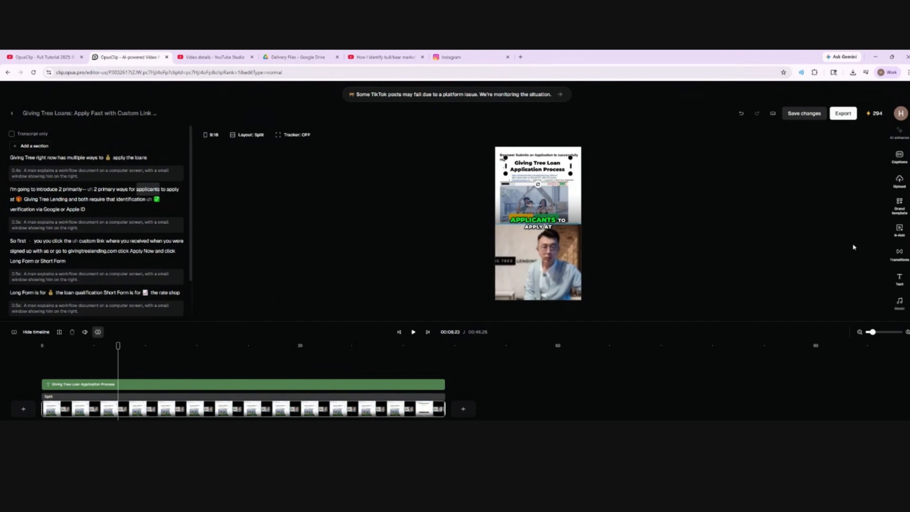
{"action": "left_click", "coordinate": [901, 232]}
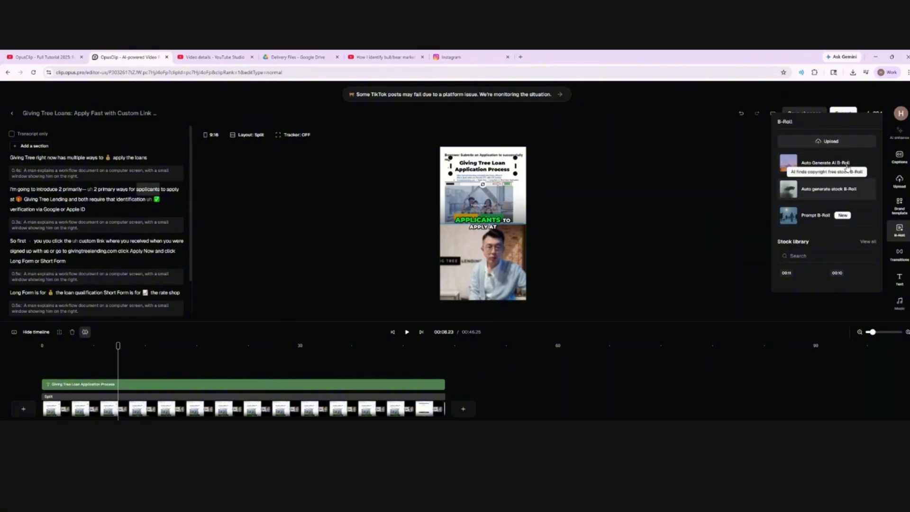
{"action": "left_click", "coordinate": [844, 196]}
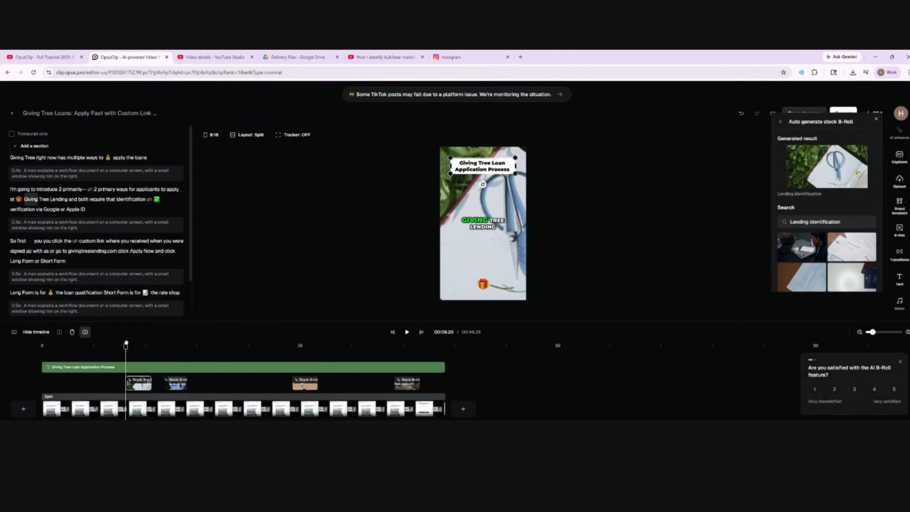
Step: Preview the inserted stock B-roll along the timeline and start auto-generating AI B-roll for the clip
{"action": "left_click_drag", "start_coordinate": [126, 345], "coordinate": [216, 346]}
{"action": "left_click", "coordinate": [177, 353]}
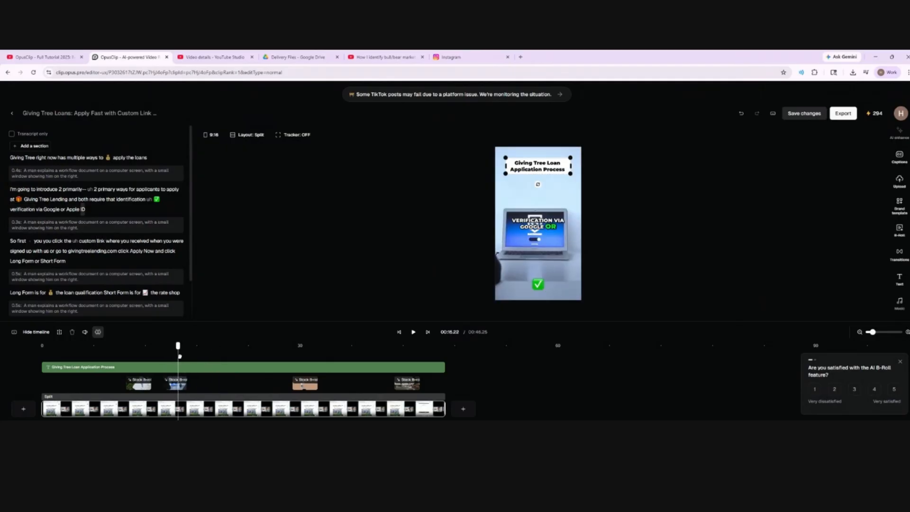
{"action": "left_click", "coordinate": [184, 355]}
{"action": "left_click_drag", "start_coordinate": [185, 355], "coordinate": [186, 355]}
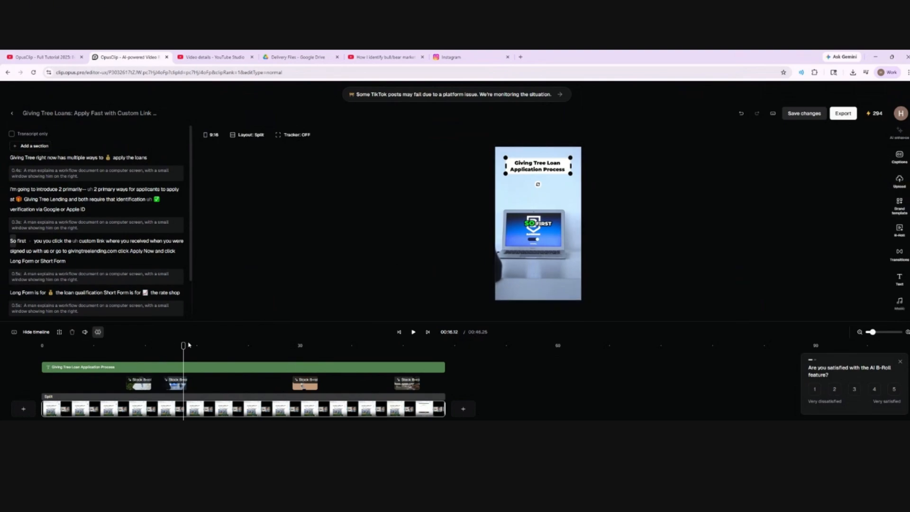
{"action": "left_click_drag", "start_coordinate": [185, 346], "coordinate": [306, 352]}
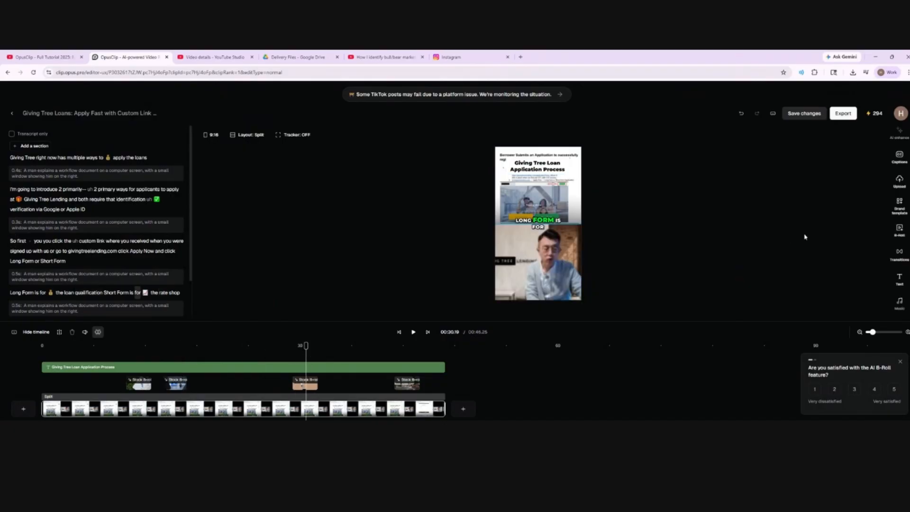
{"action": "left_click", "coordinate": [904, 233]}
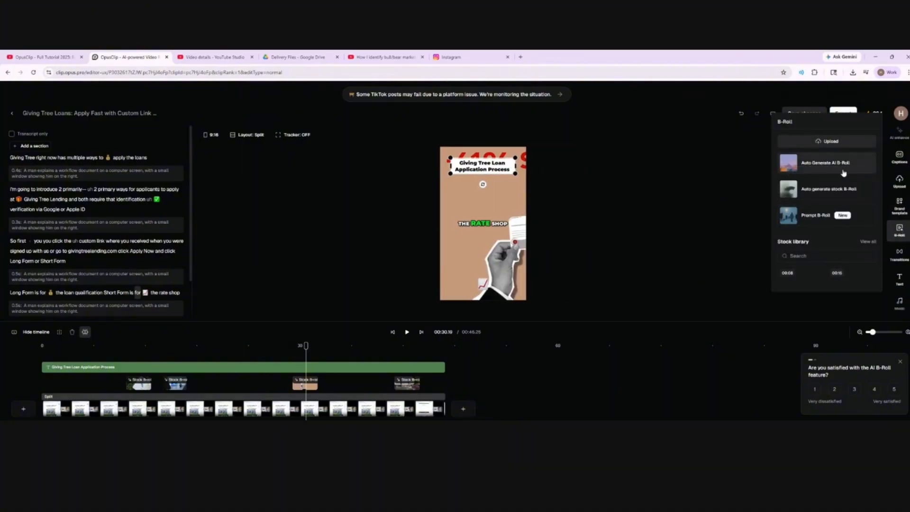
{"action": "left_click", "coordinate": [842, 173]}
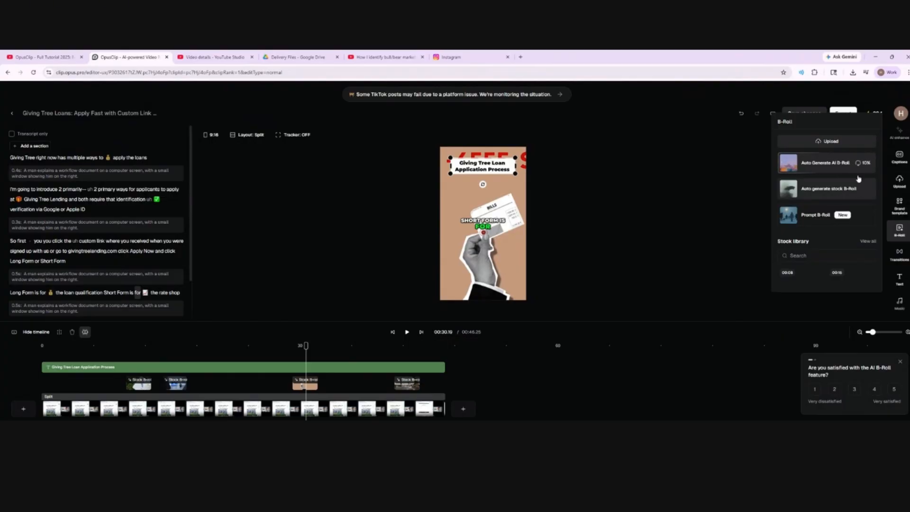
Step: Browse the stock library videos and the other B-roll options available for the clip
{"action": "scroll", "coordinate": [832, 171], "scroll_direction": "down", "scroll_amount": 3}
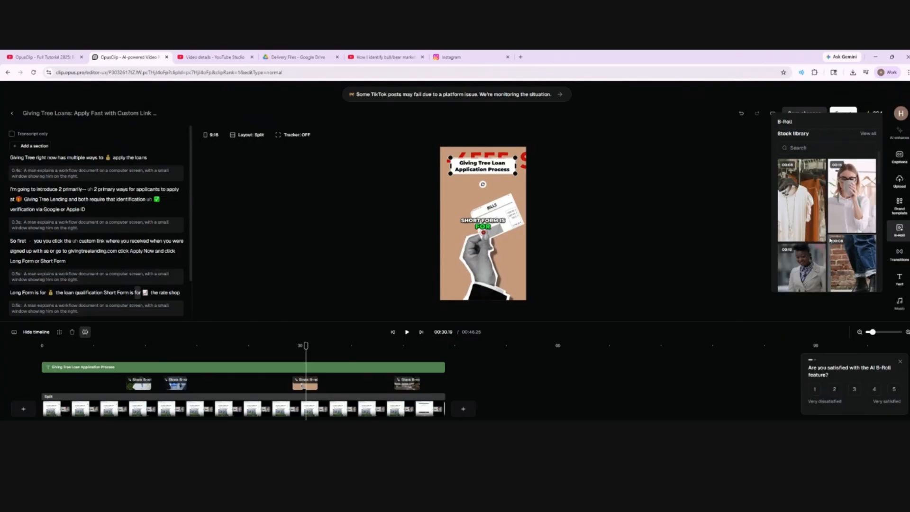
{"action": "scroll", "coordinate": [845, 205], "scroll_direction": "up", "scroll_amount": 3}
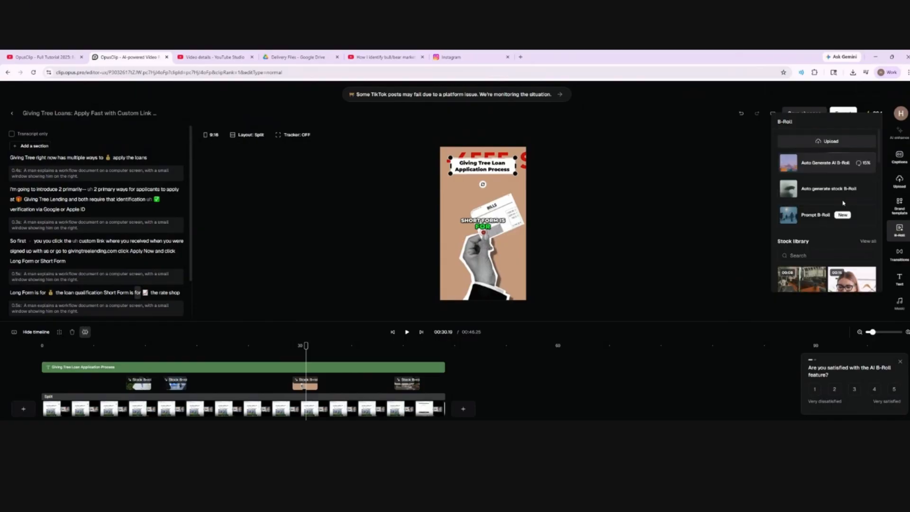
{"action": "scroll", "coordinate": [827, 228], "scroll_direction": "down", "scroll_amount": 2}
{"action": "scroll", "coordinate": [826, 230], "scroll_direction": "down", "scroll_amount": 1}
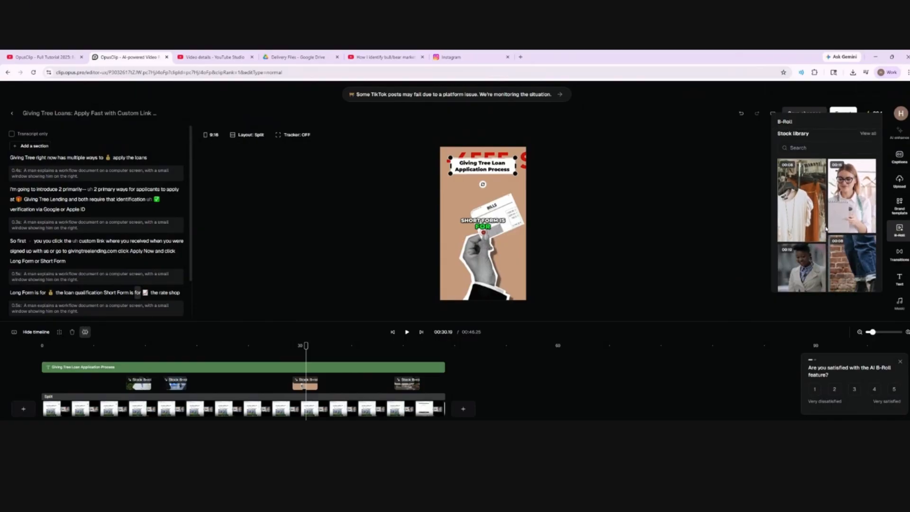
{"action": "scroll", "coordinate": [825, 229], "scroll_direction": "down", "scroll_amount": 1}
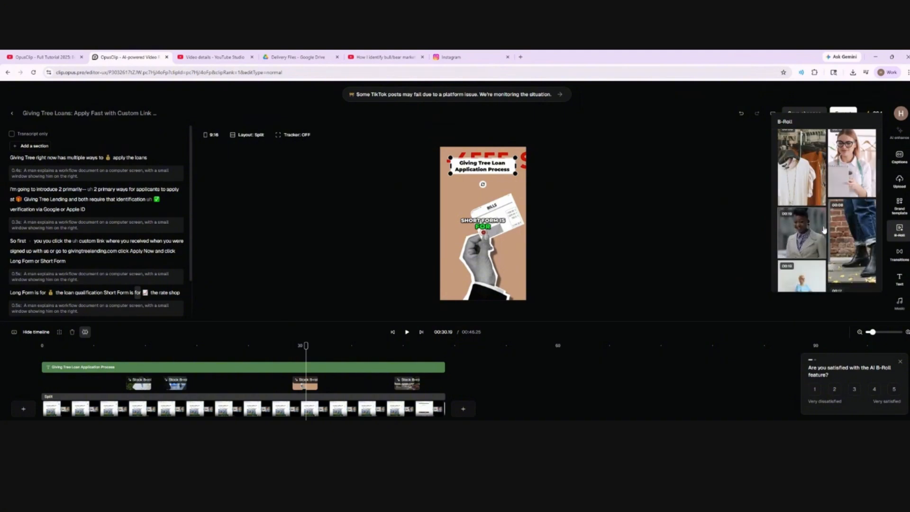
{"action": "scroll", "coordinate": [820, 238], "scroll_direction": "down", "scroll_amount": 1}
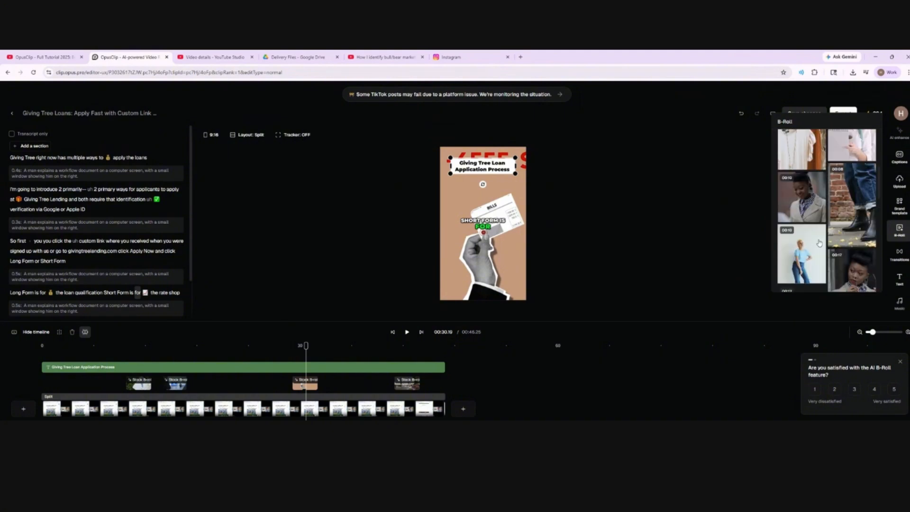
{"action": "scroll", "coordinate": [856, 265], "scroll_direction": "down", "scroll_amount": 2}
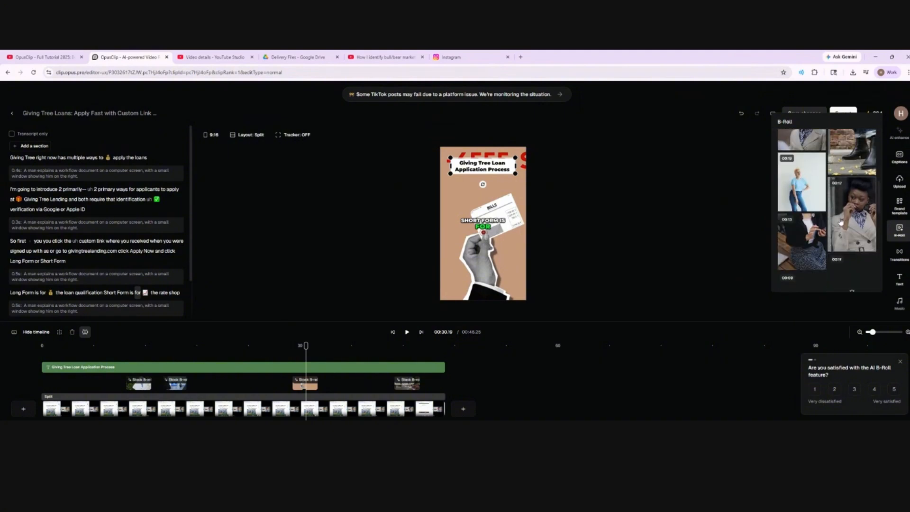
{"action": "scroll", "coordinate": [848, 234], "scroll_direction": "up", "scroll_amount": 1}
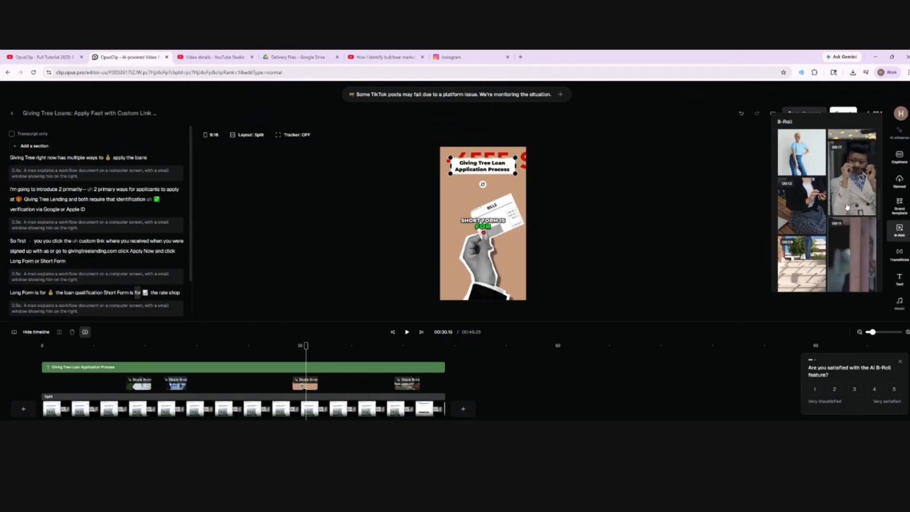
{"action": "scroll", "coordinate": [850, 222], "scroll_direction": "up", "scroll_amount": 5}
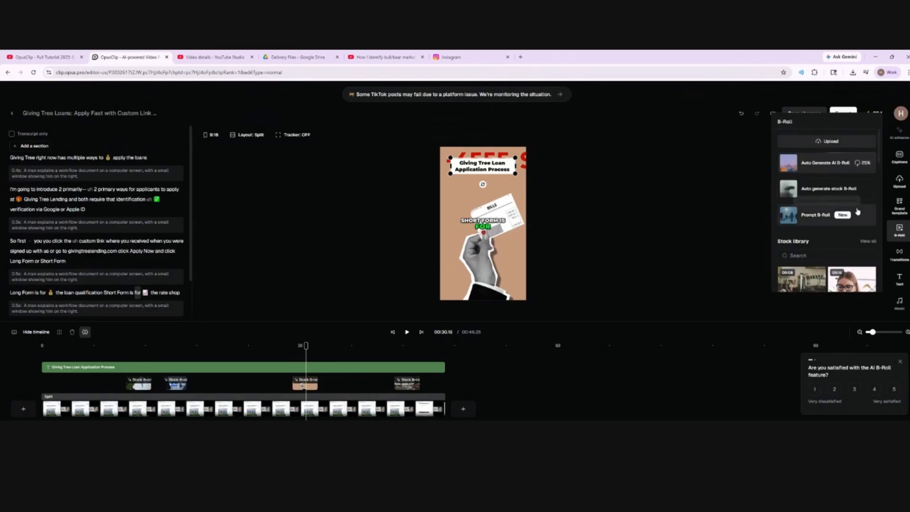